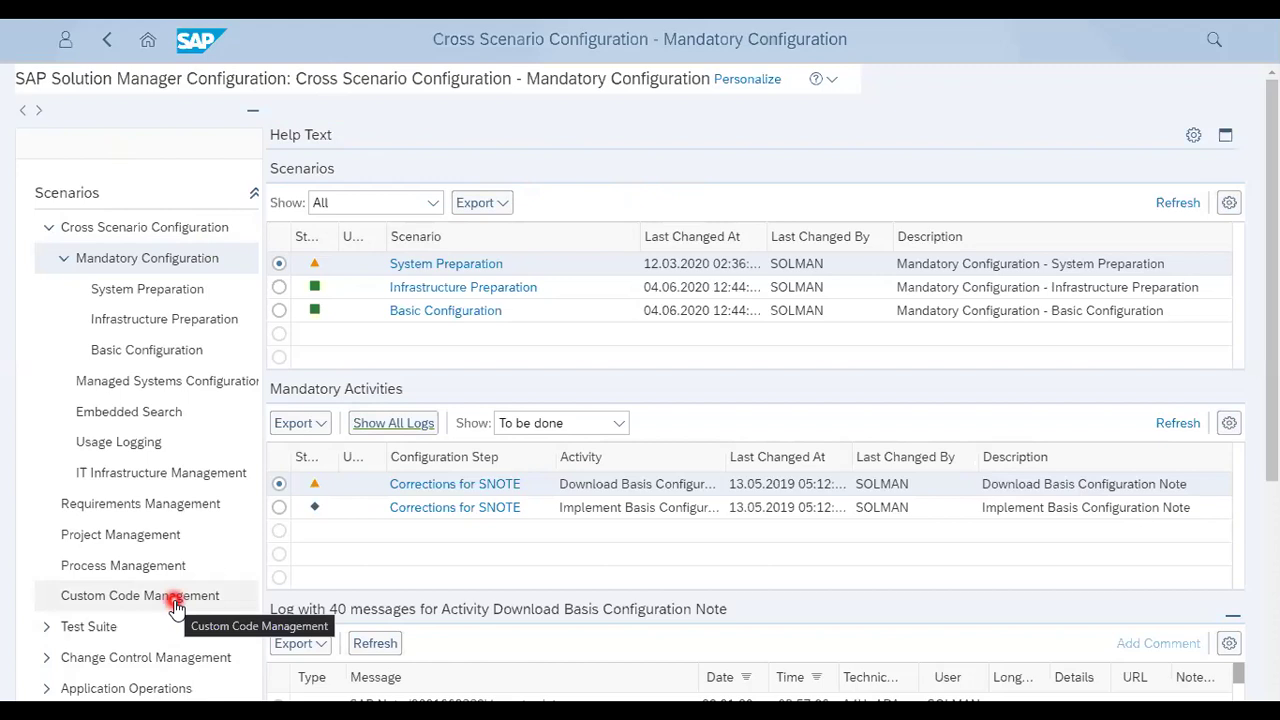
# Open the Custom Code Management scenario from the Scenarios tree.
pyautogui.click(175, 597)
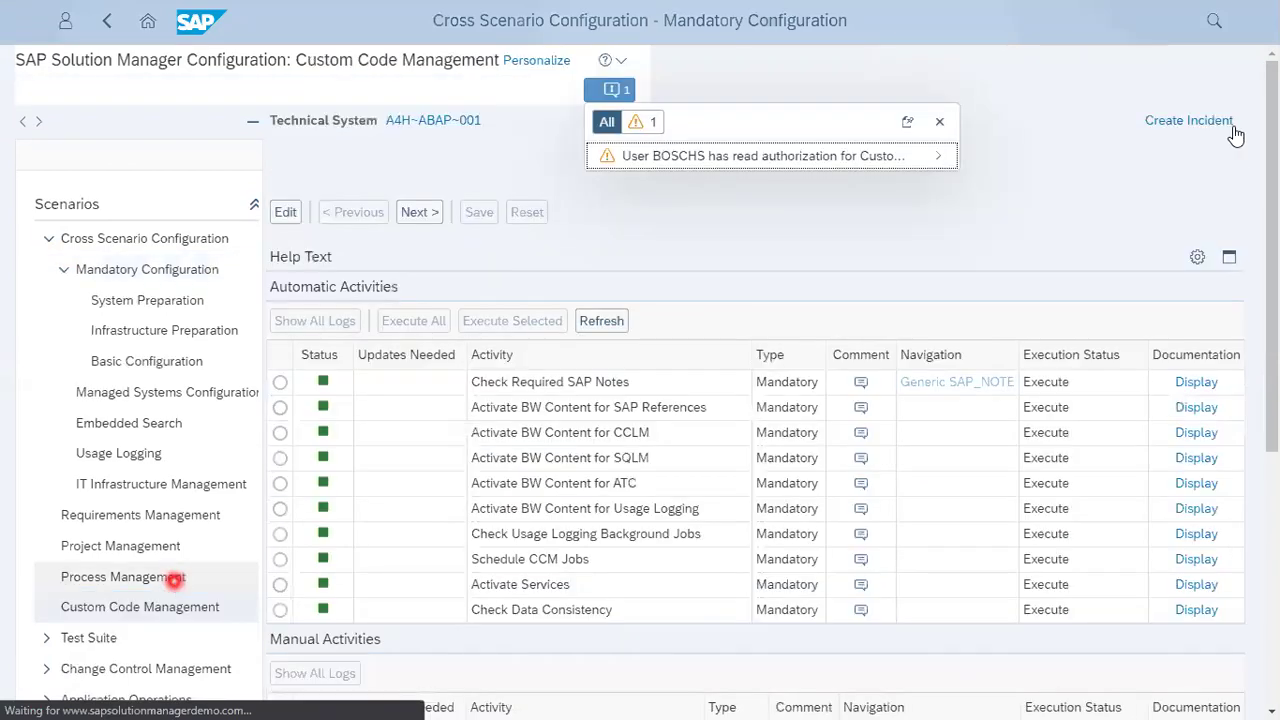
# Dismiss the authorization warning and review step 1's ten green mandatory automatic activities.
pyautogui.click(1236, 135)
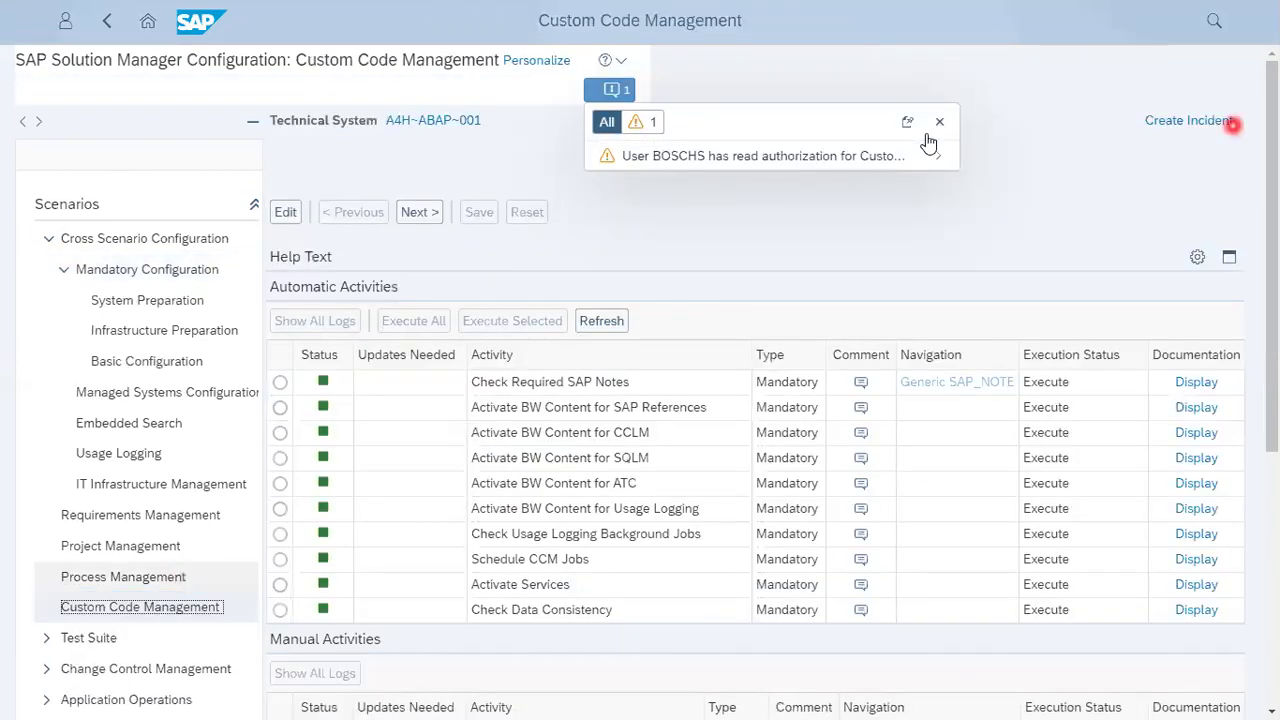
pyautogui.click(937, 121)
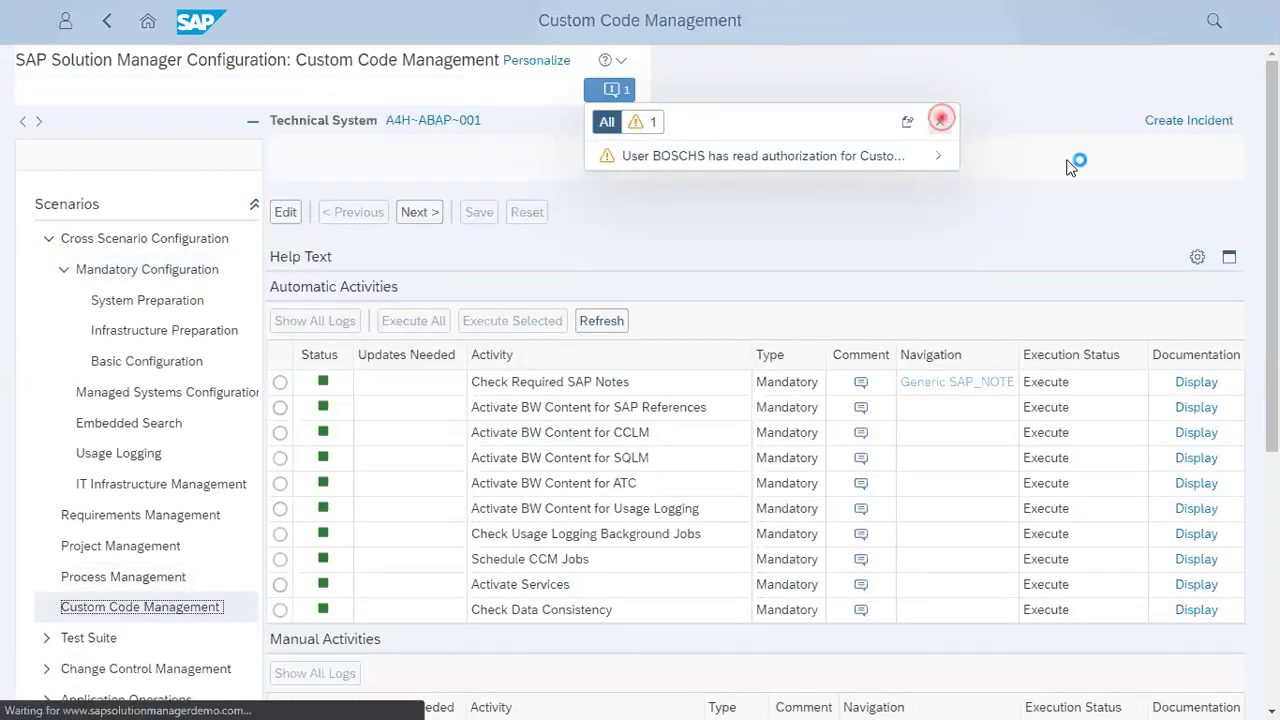
pyautogui.scroll(-1, 648, 382)
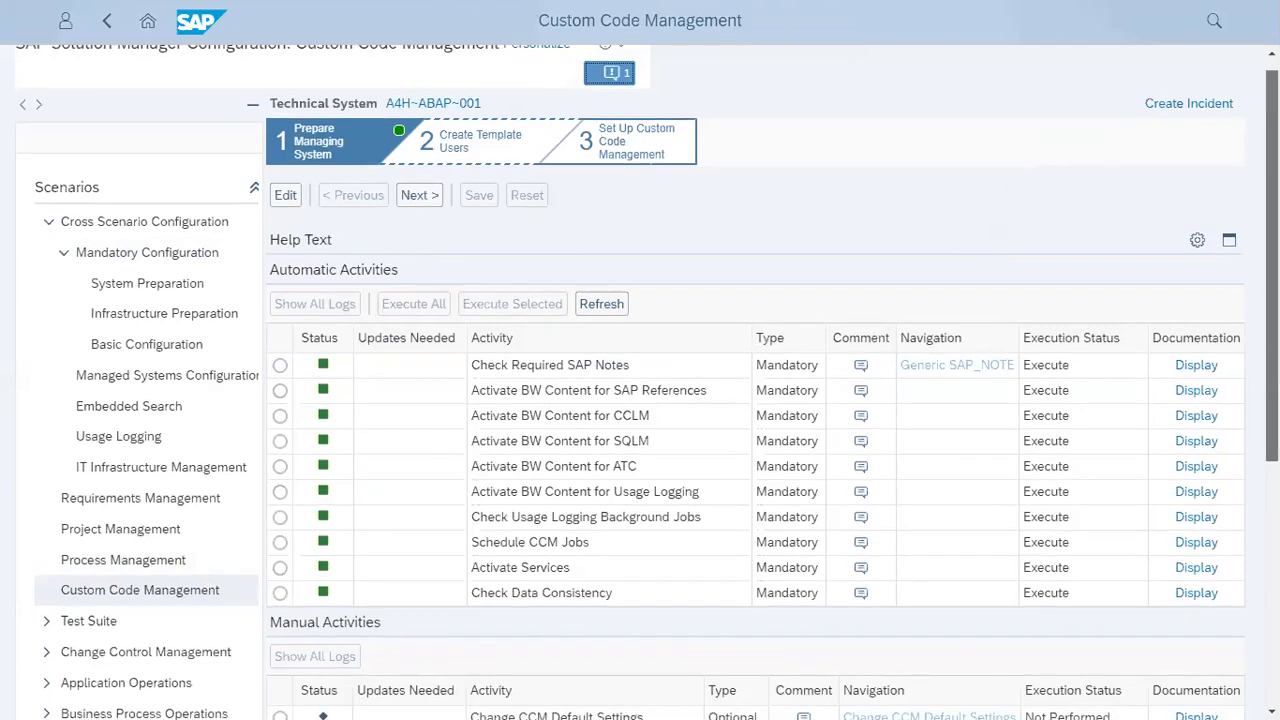
pyautogui.scroll(-3, 756, 382)
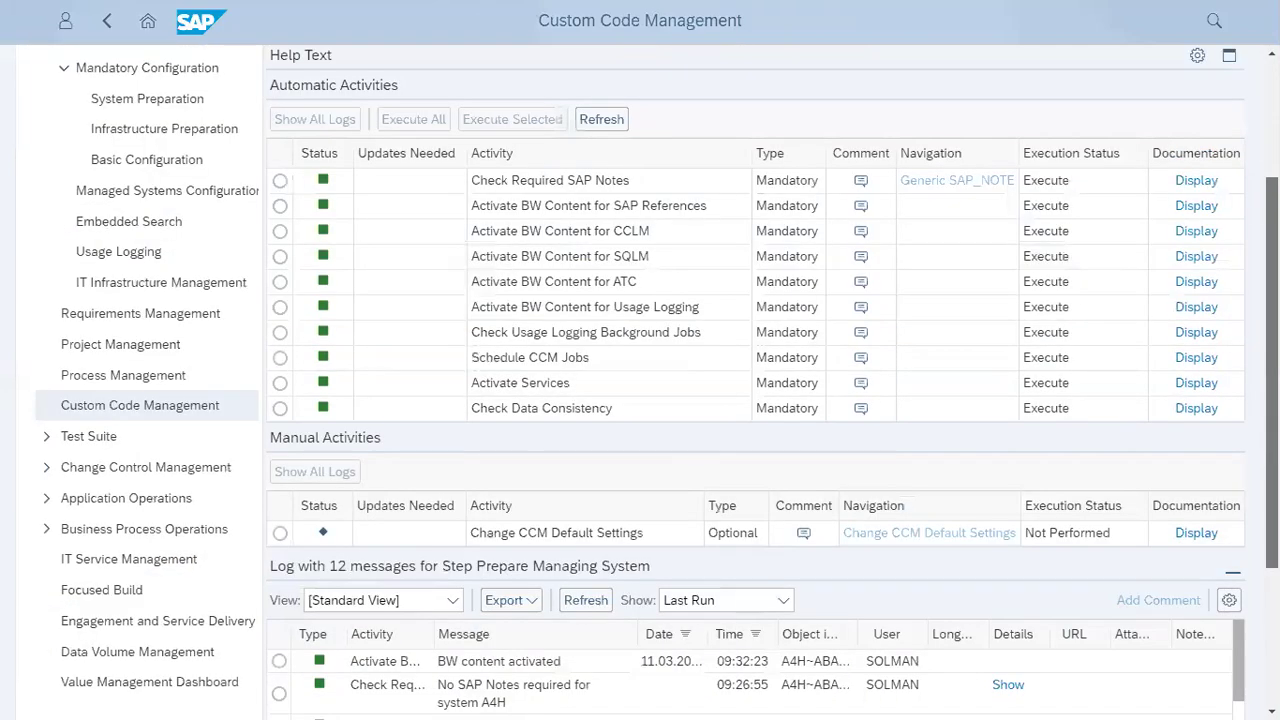
pyautogui.scroll(3, 756, 382)
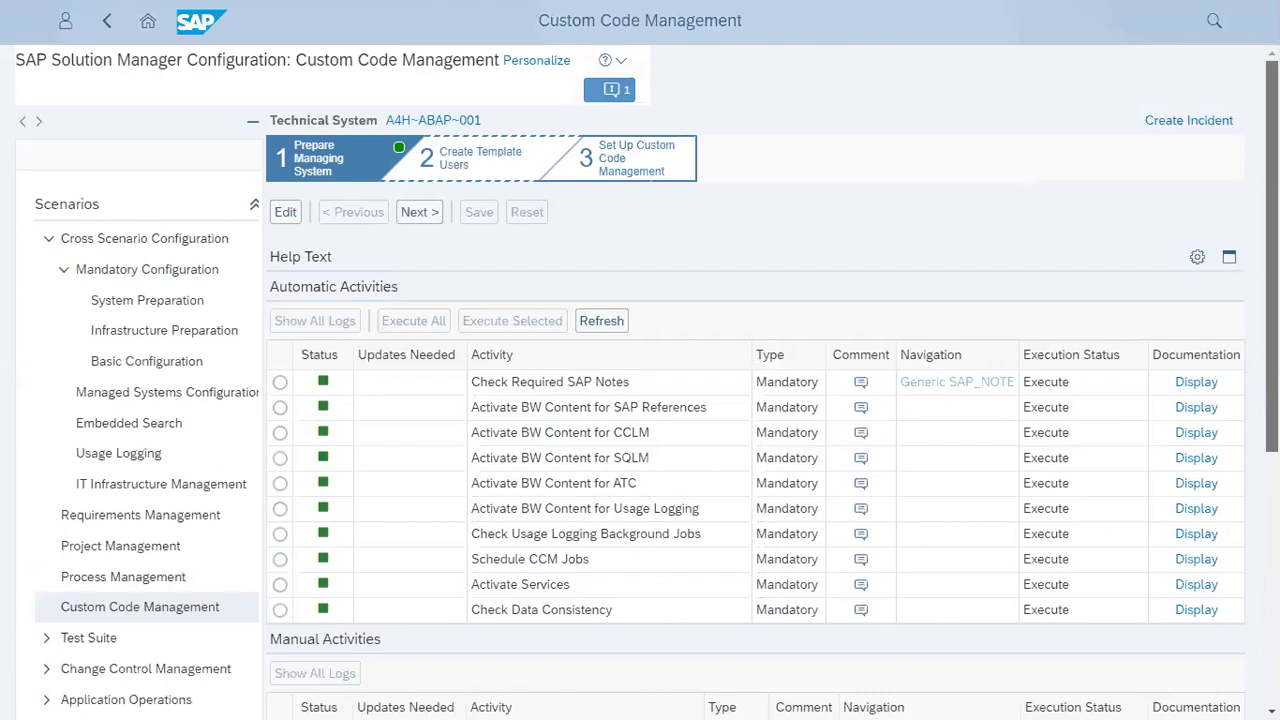
pyautogui.scroll(-1, 756, 382)
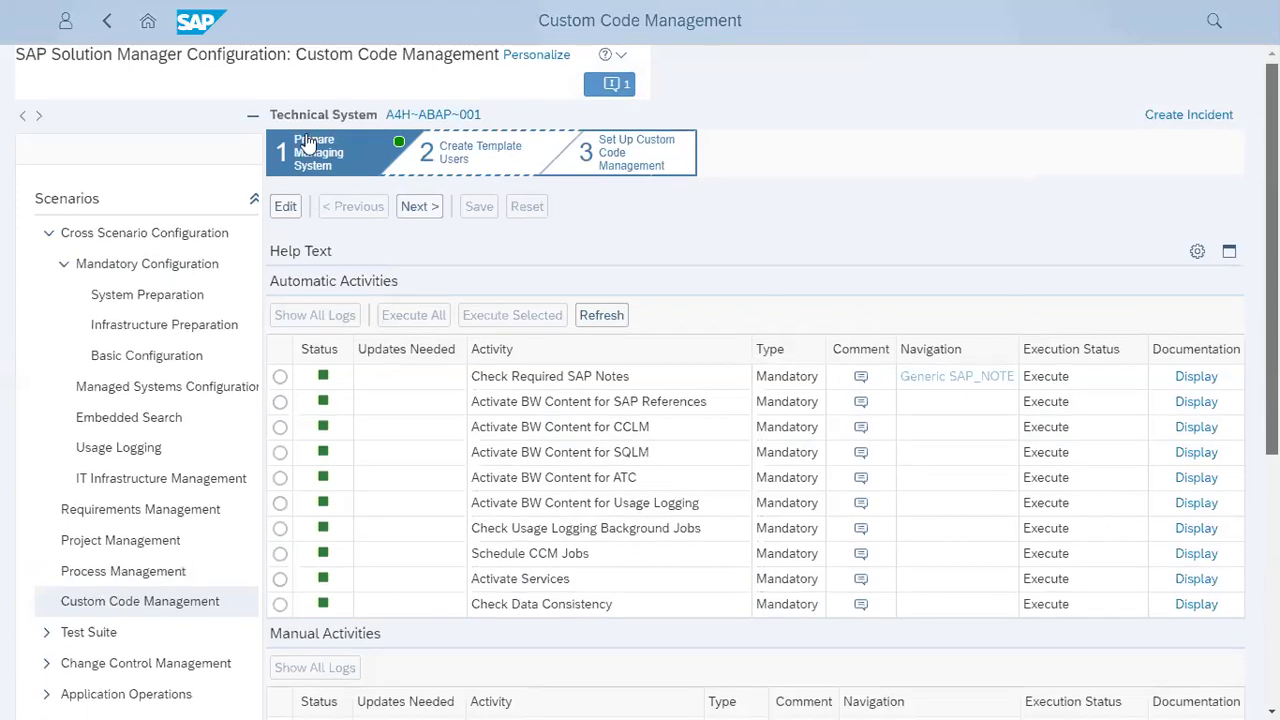
pyautogui.scroll(-1, 340, 265)
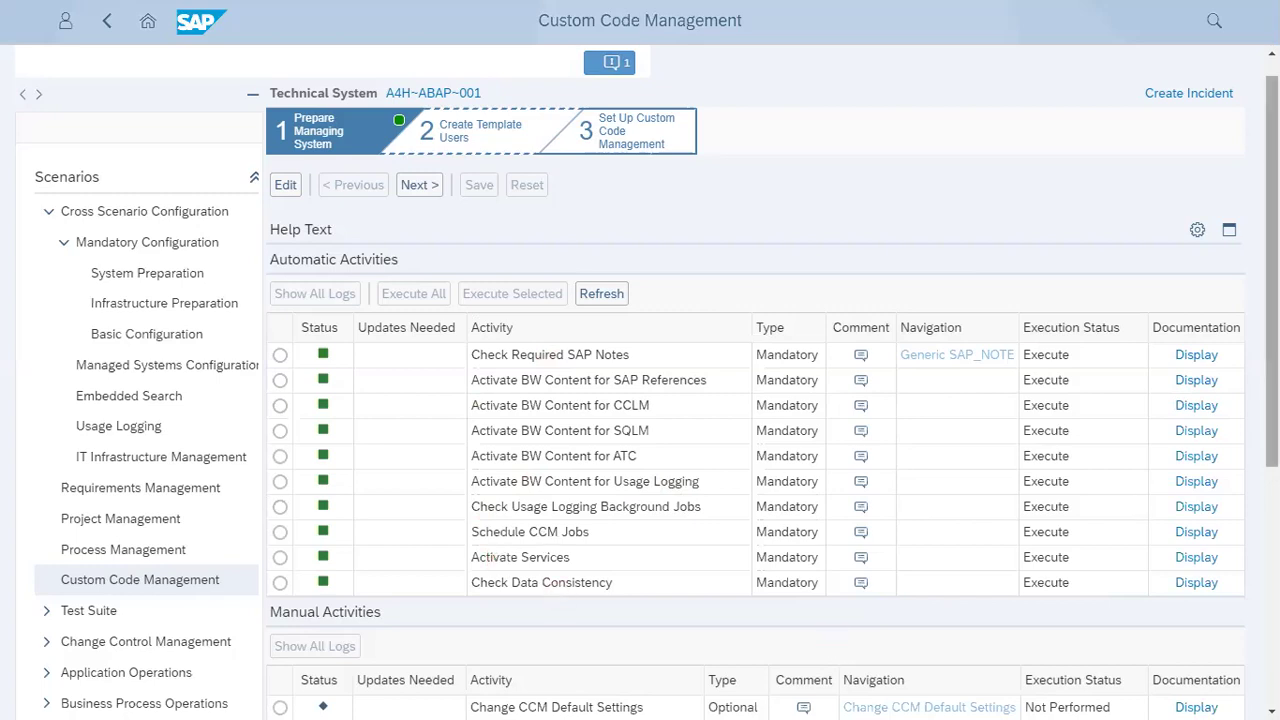
pyautogui.scroll(1, 1272, 270)
pyautogui.scroll(-1, 640, 400)
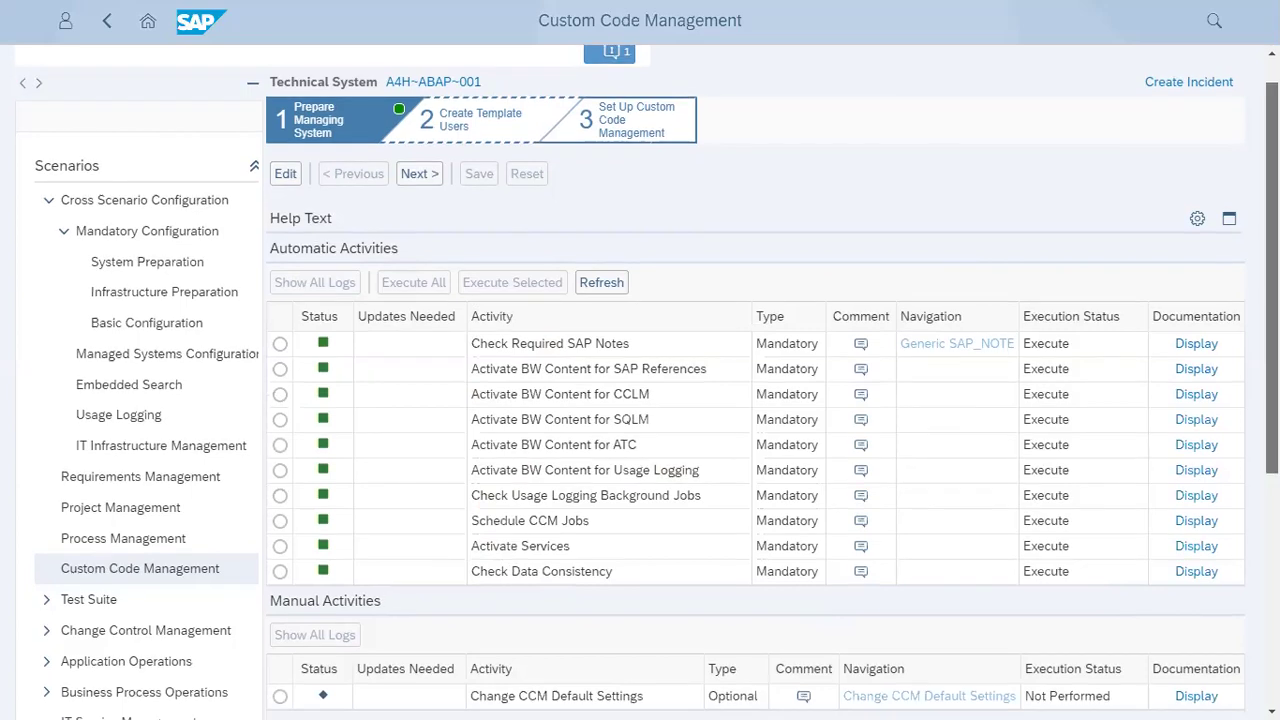
pyautogui.scroll(-2, 750, 400)
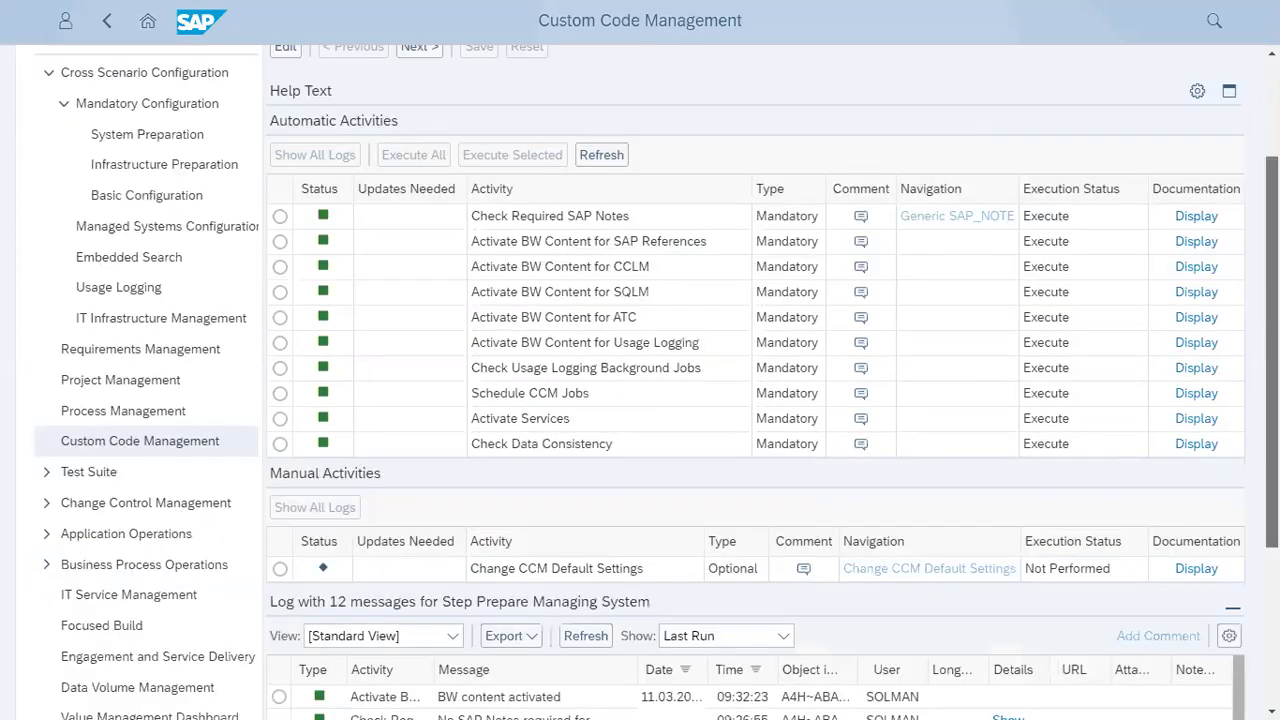
pyautogui.scroll(-1, 656, 382)
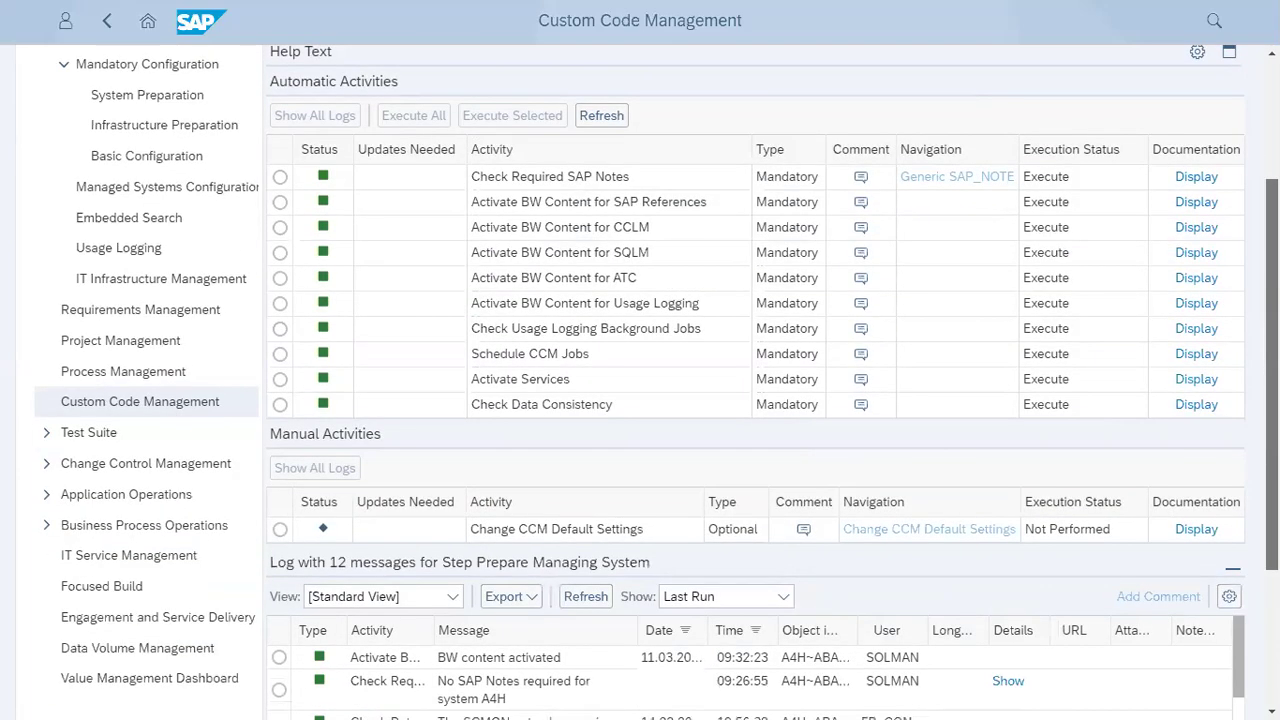
pyautogui.scroll(3, 656, 383)
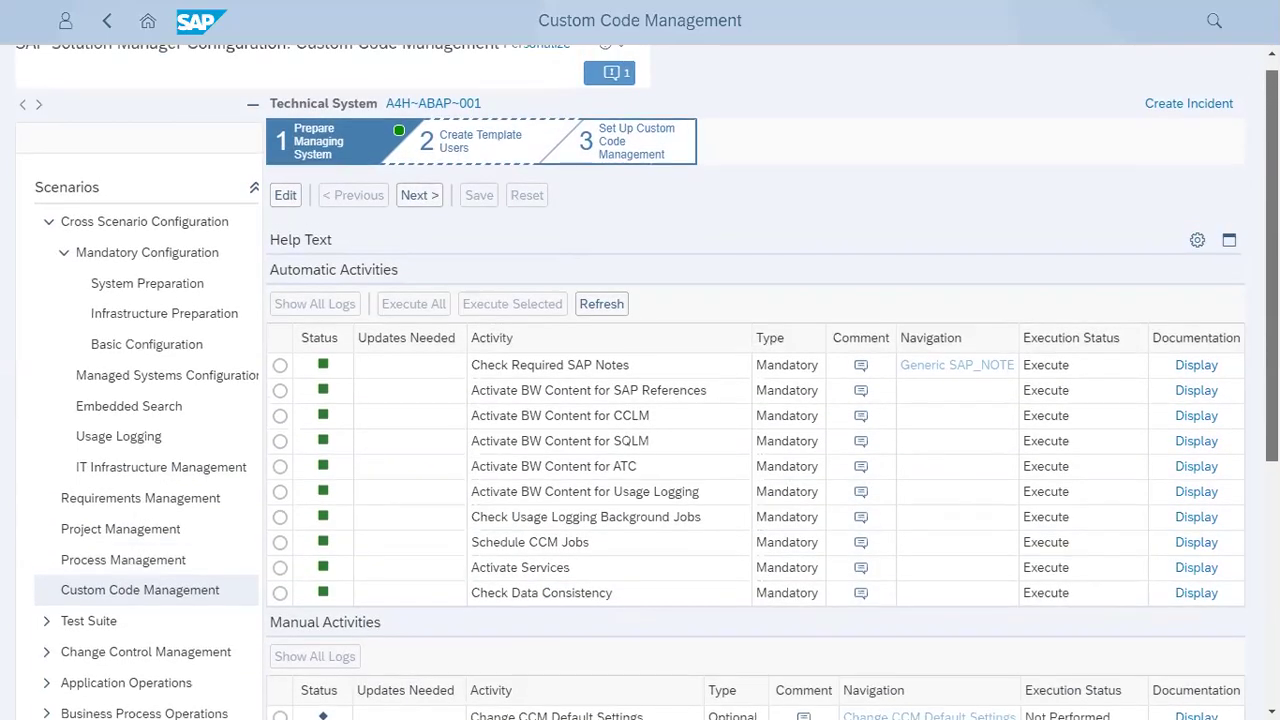
pyautogui.scroll(-2, 656, 383)
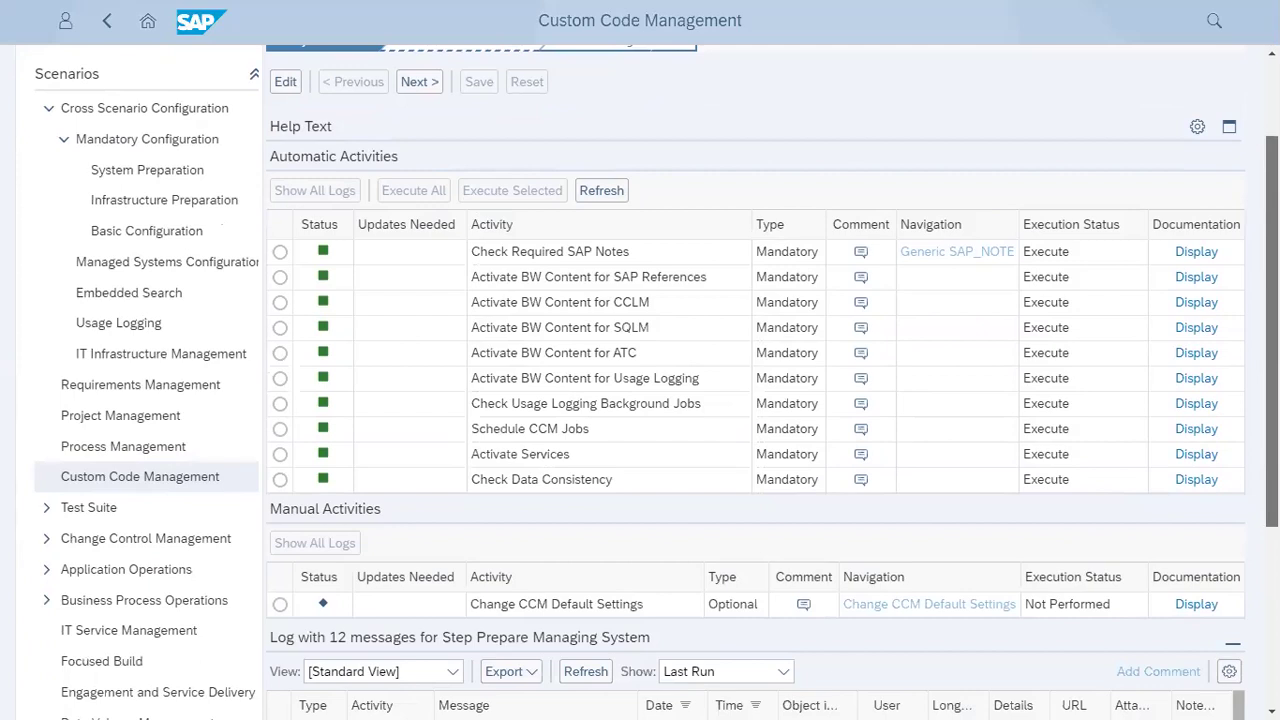
pyautogui.scroll(-1, 656, 383)
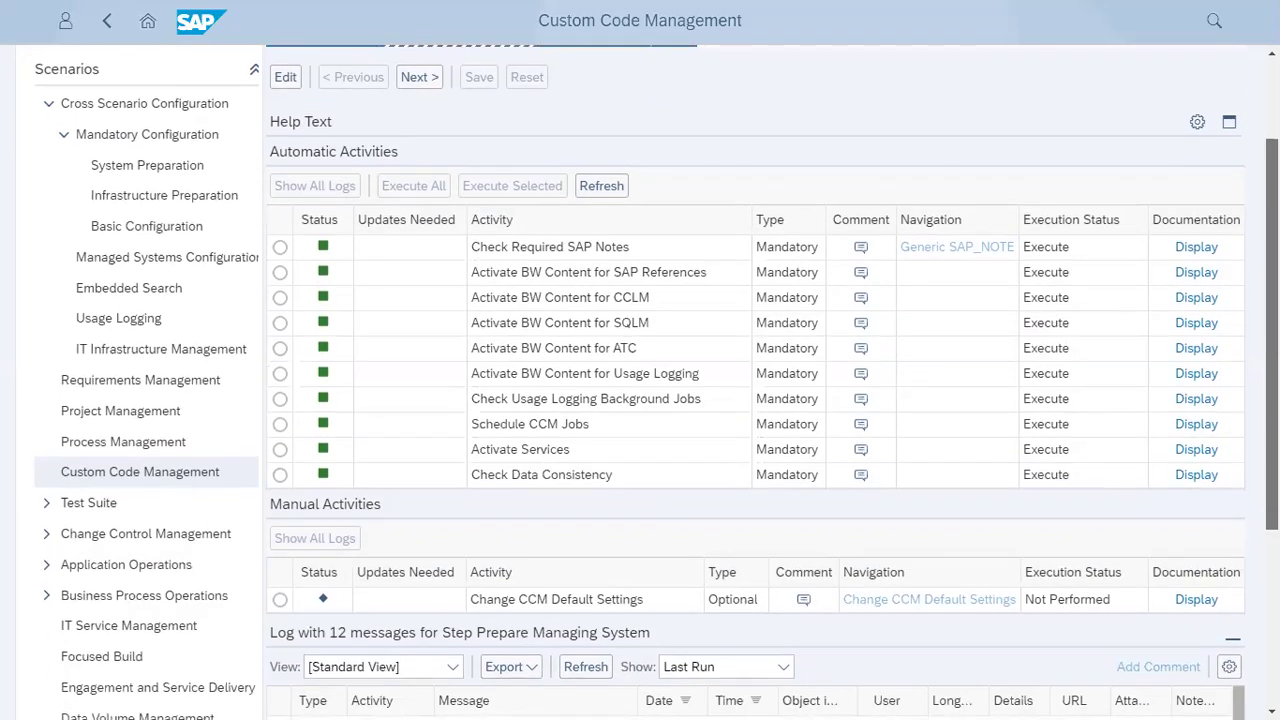
pyautogui.scroll(-3, 1237, 480)
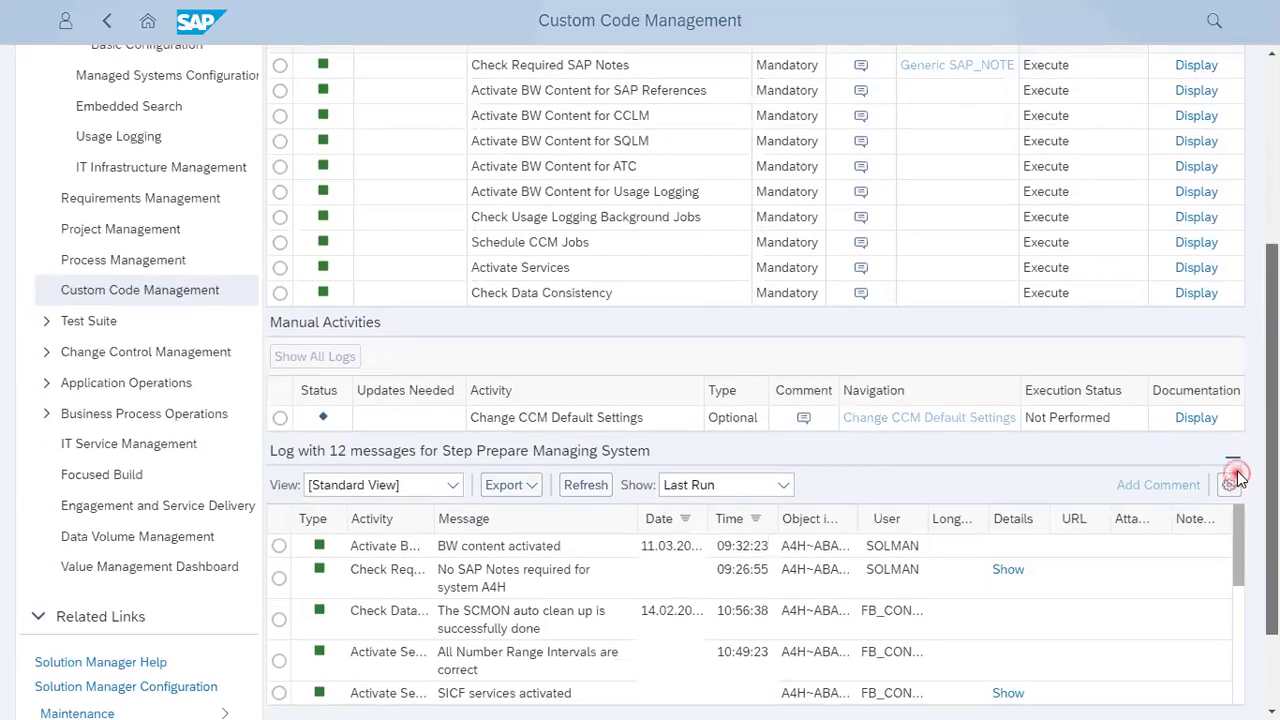
pyautogui.scroll(1, 1237, 475)
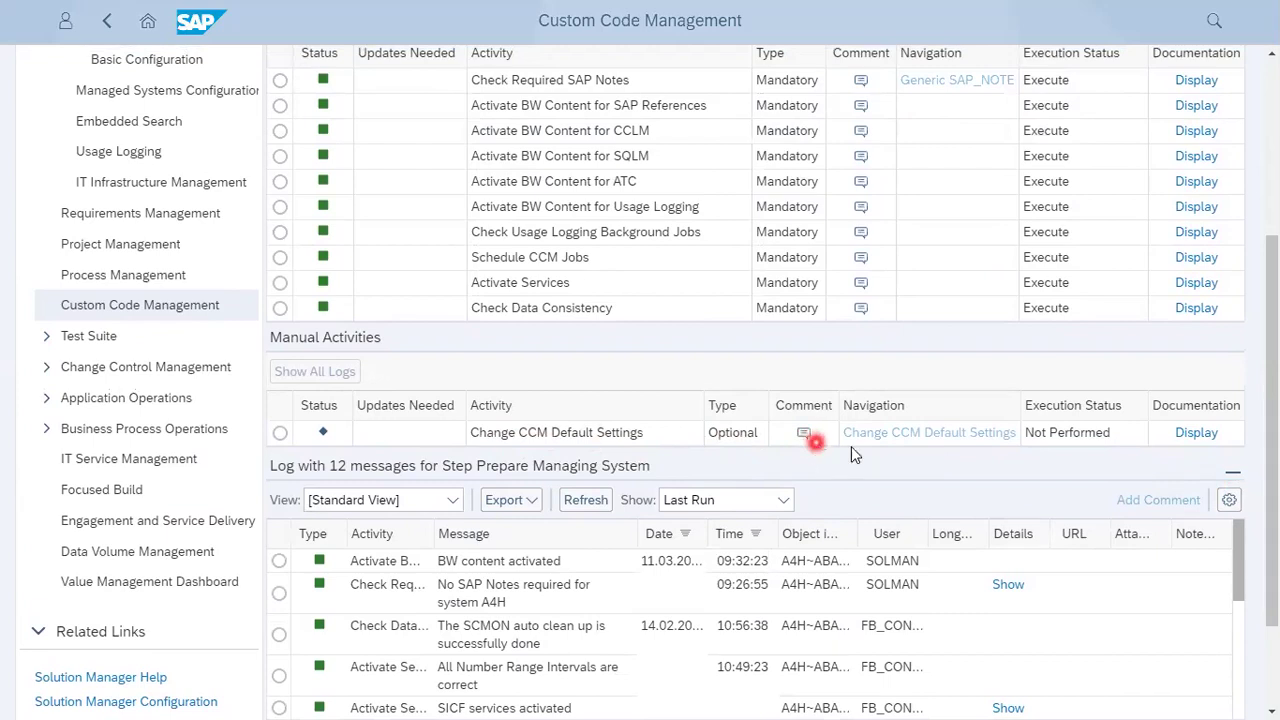
pyautogui.scroll(3, 1268, 424)
pyautogui.scroll(-3, 1268, 424)
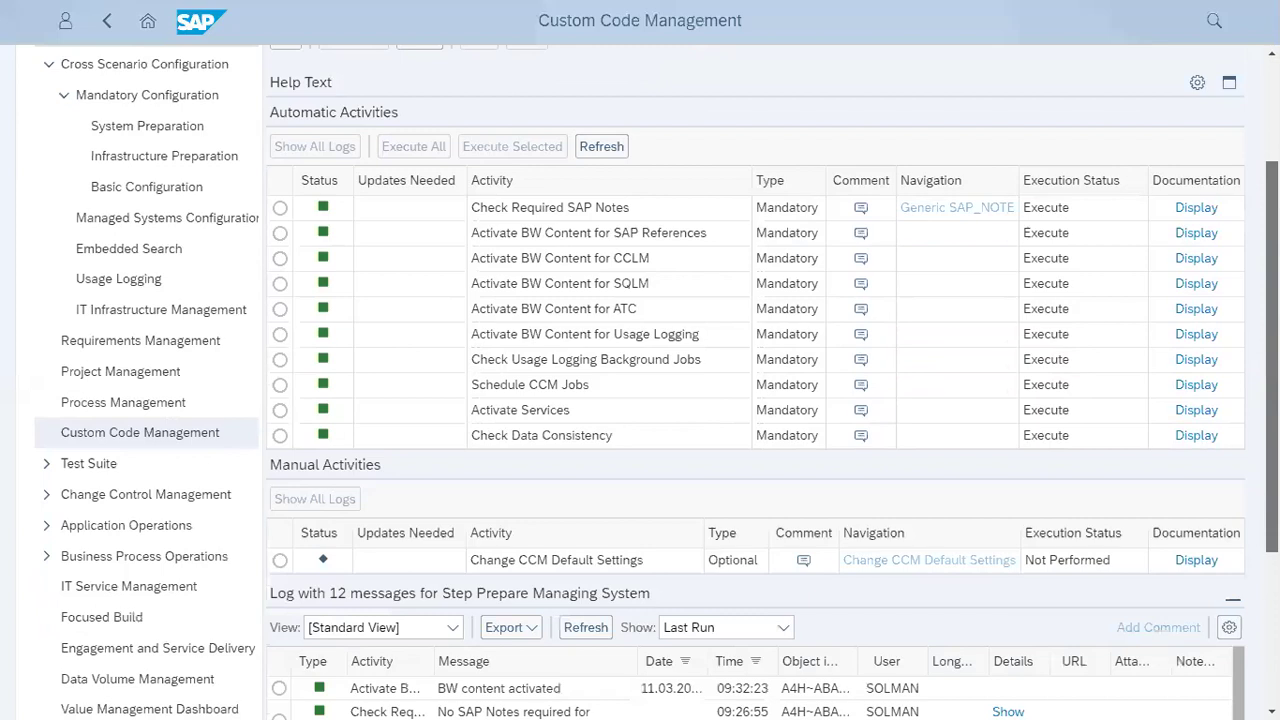
pyautogui.scroll(2, 1257, 320)
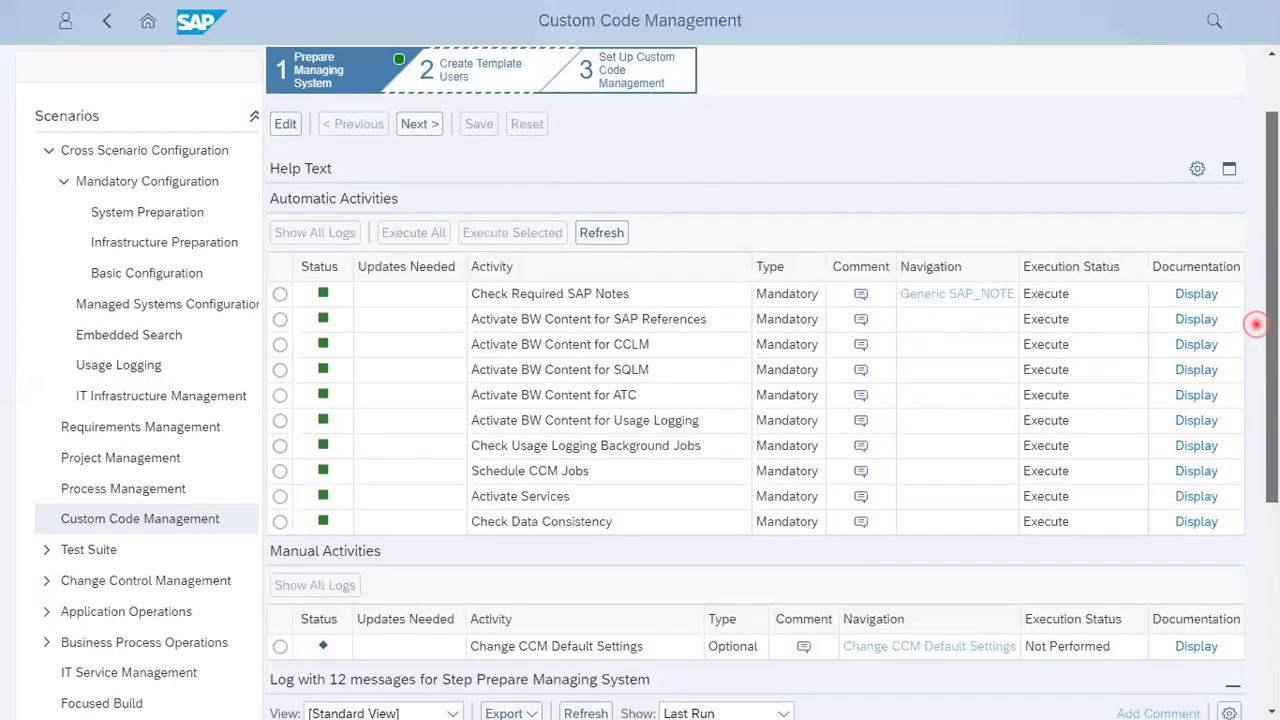
pyautogui.scroll(1, 1245, 300)
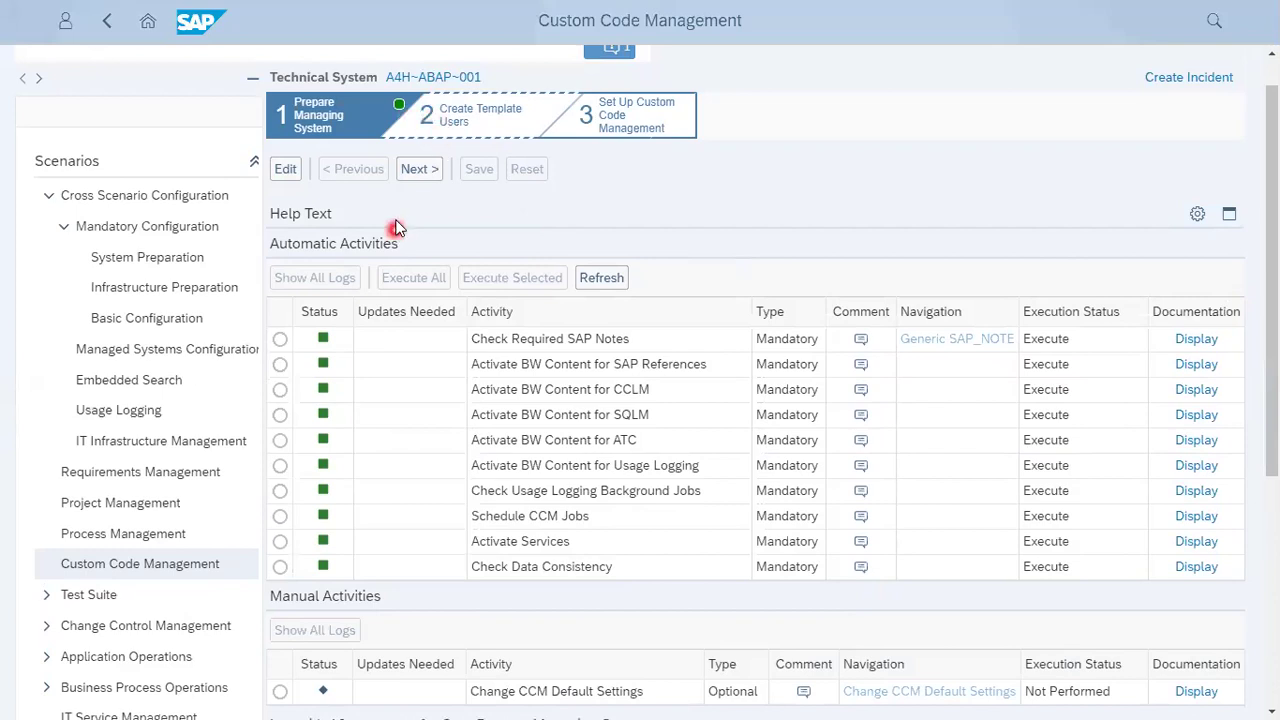
# Go to step 2 Create Template Users, dismiss the warning, and review the three template users.
pyautogui.click(416, 172)
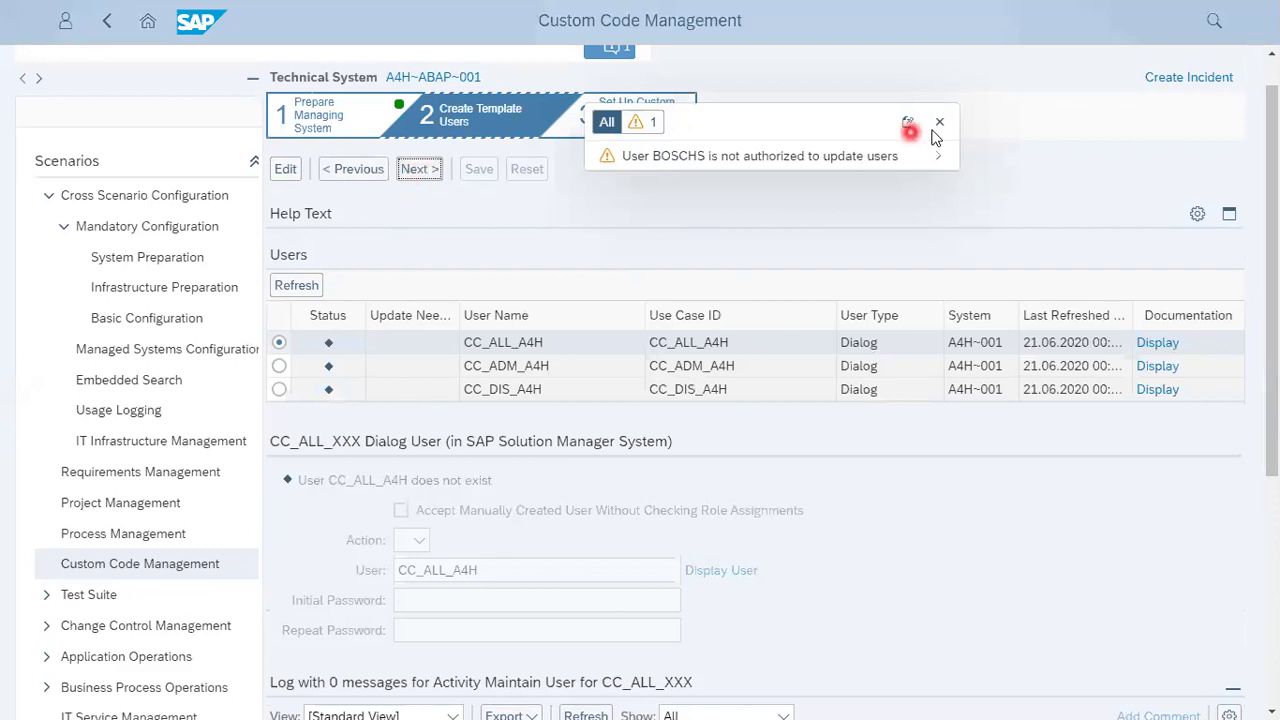
pyautogui.click(938, 123)
pyautogui.click(551, 414)
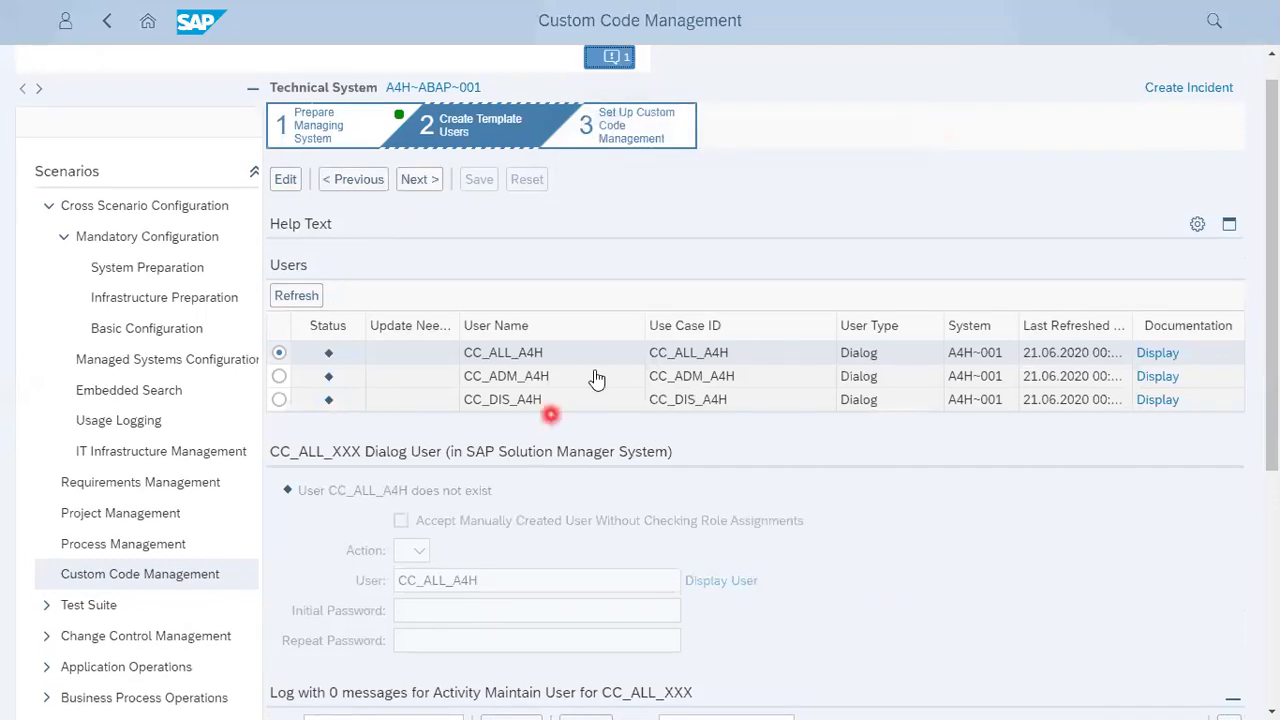
pyautogui.click(690, 428)
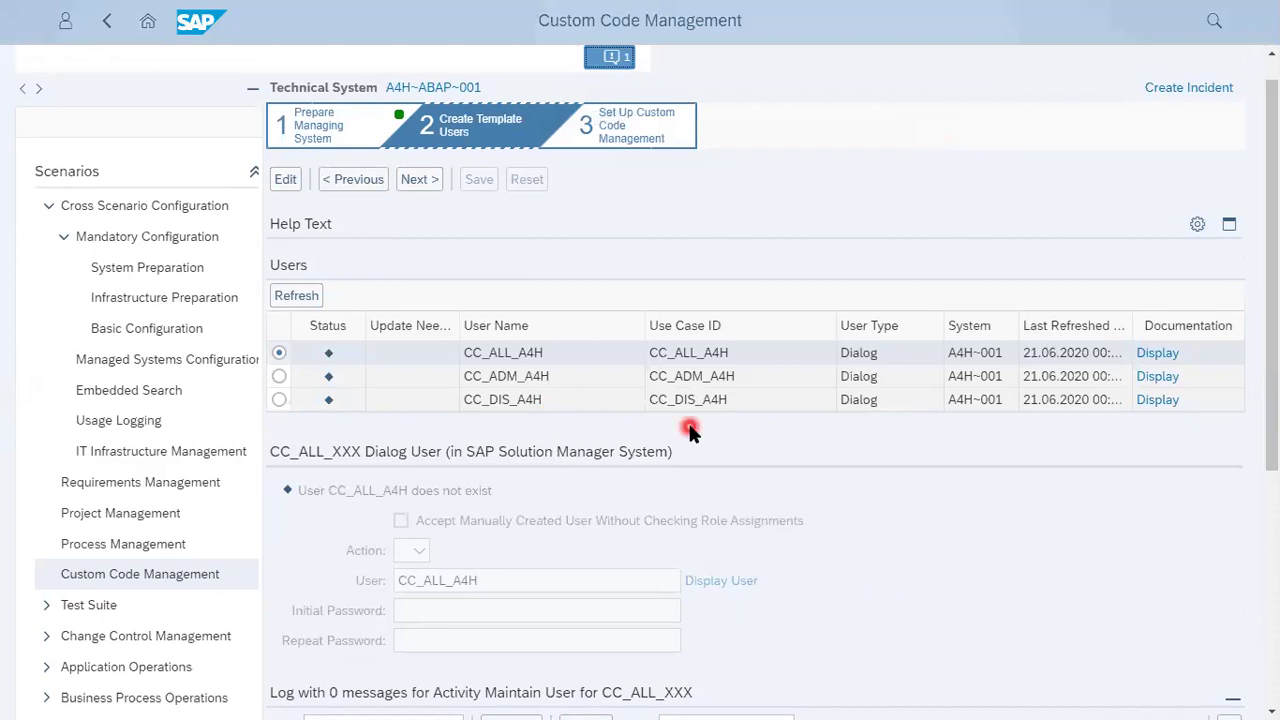
pyautogui.click(463, 391)
pyautogui.click(533, 355)
pyautogui.click(569, 403)
pyautogui.click(504, 414)
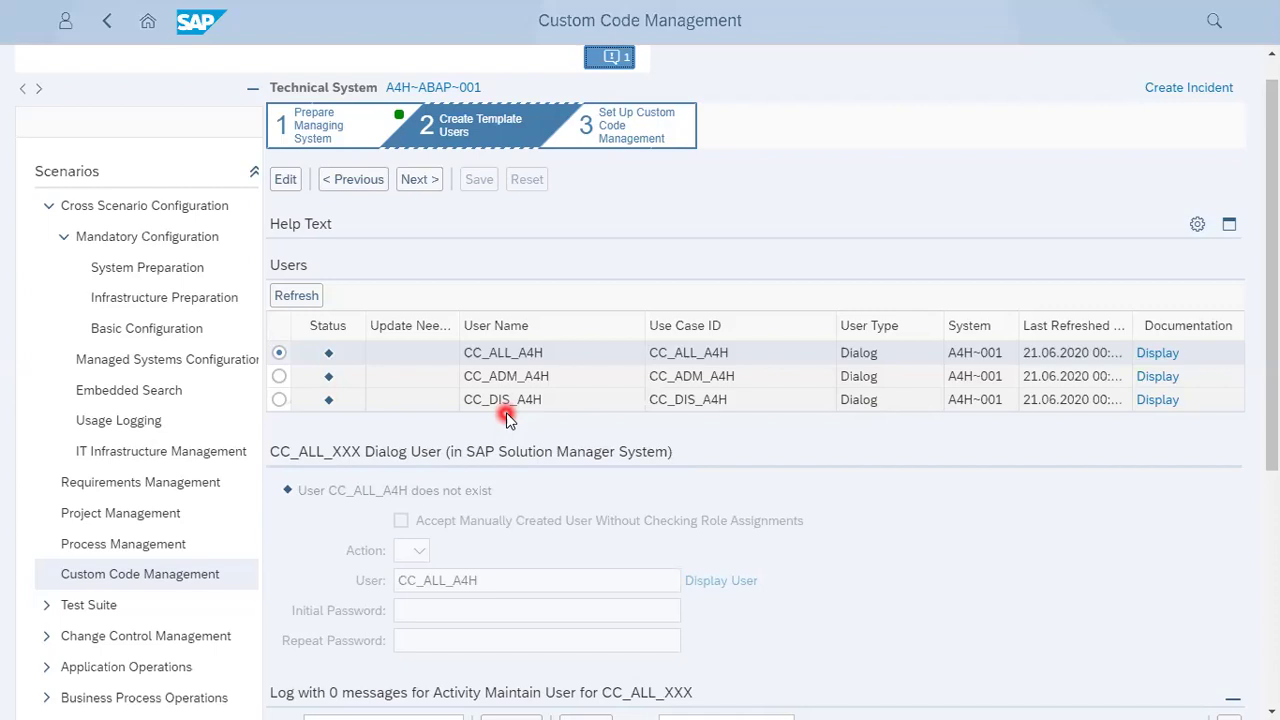
# Advance to step 3 Set Up Custom Code Management, dismiss the BW content message, and review RFC Status details.
pyautogui.click(634, 152)
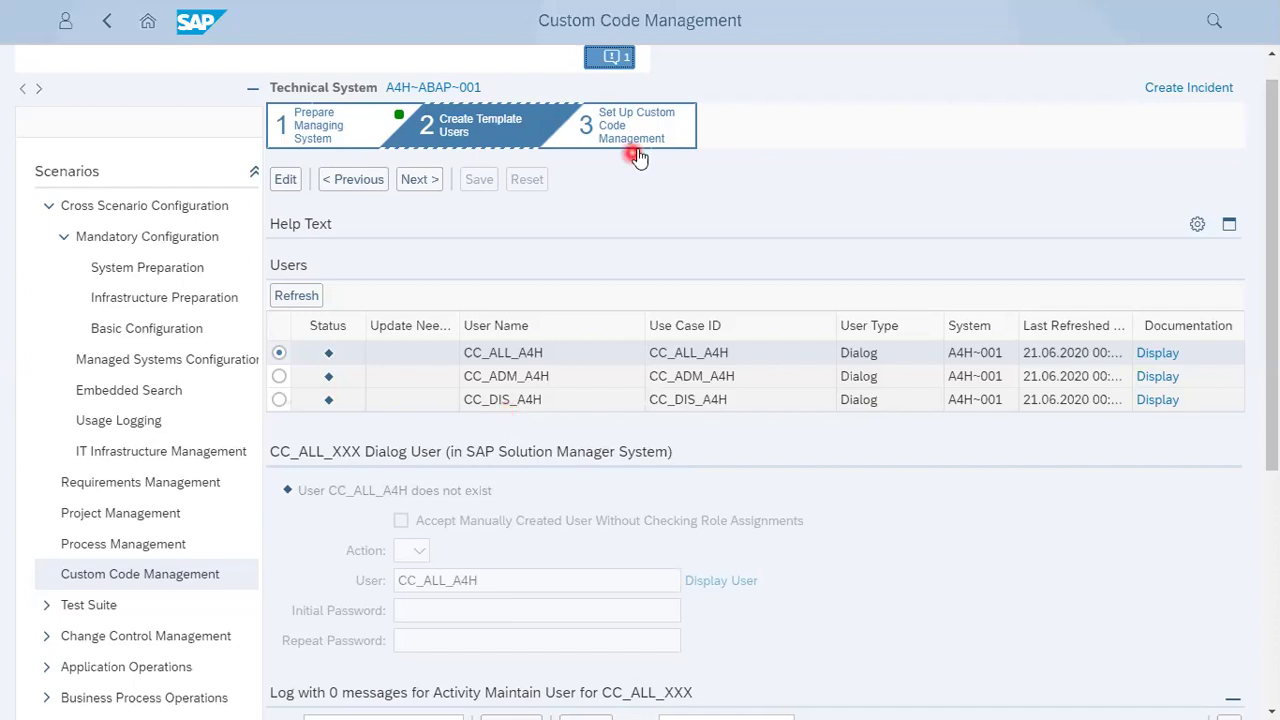
pyautogui.click(418, 183)
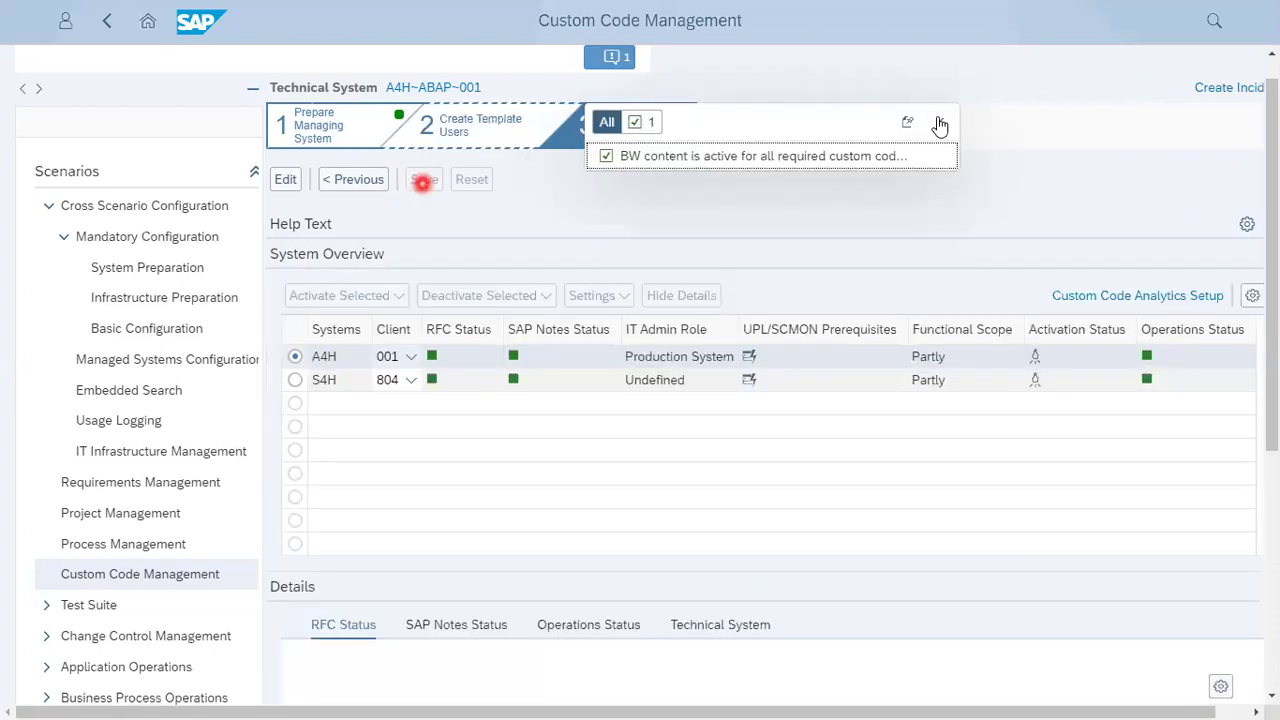
pyautogui.click(937, 123)
pyautogui.click(480, 312)
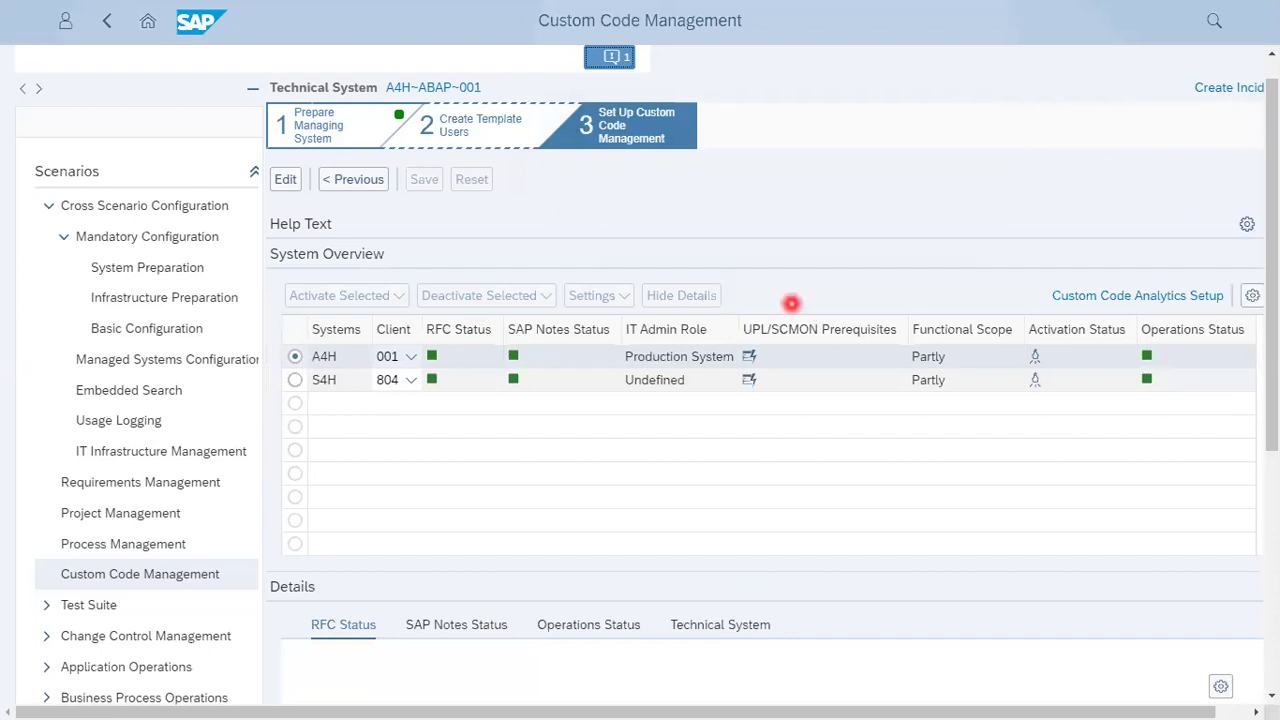
pyautogui.scroll(-3, 791, 303)
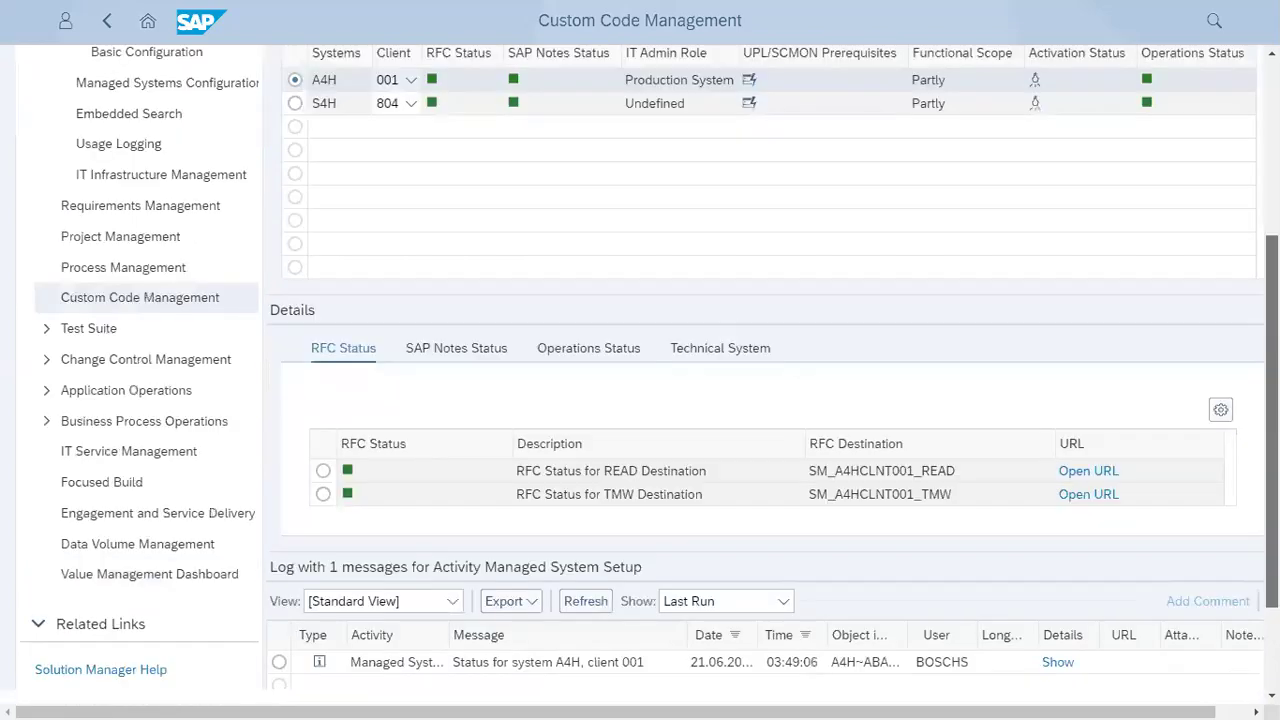
pyautogui.scroll(-1, 640, 374)
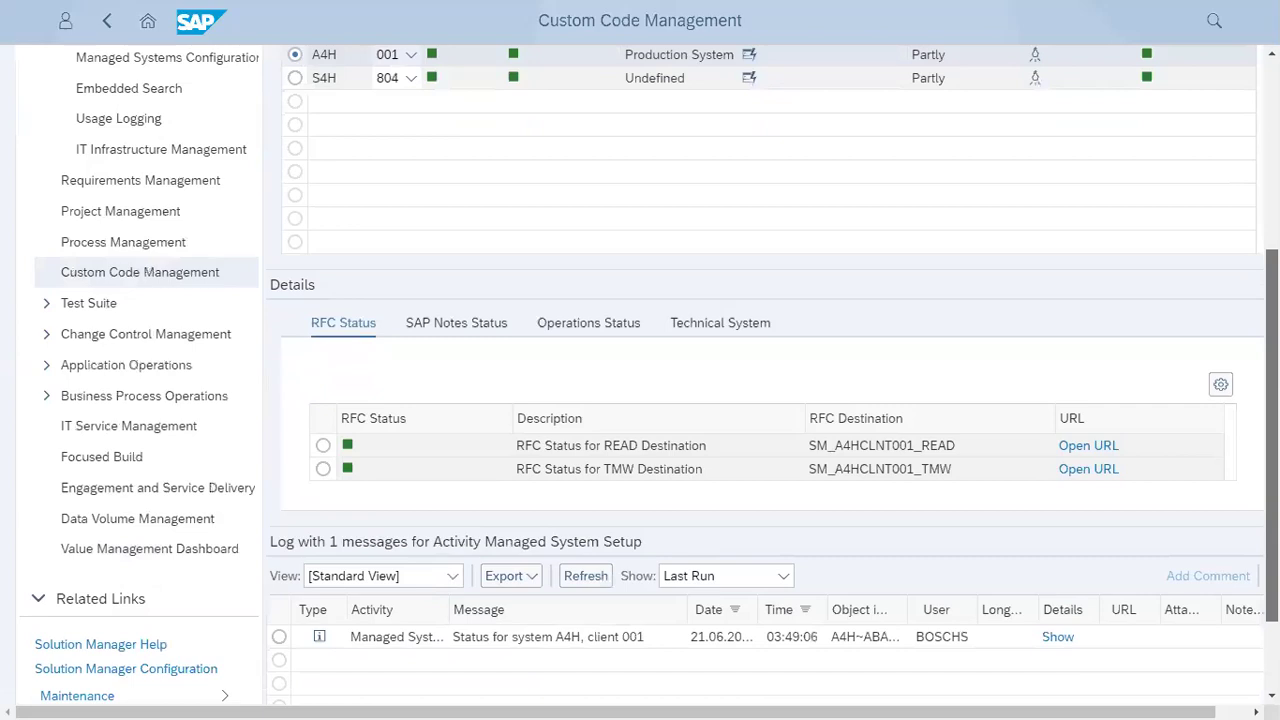
pyautogui.scroll(3, 640, 374)
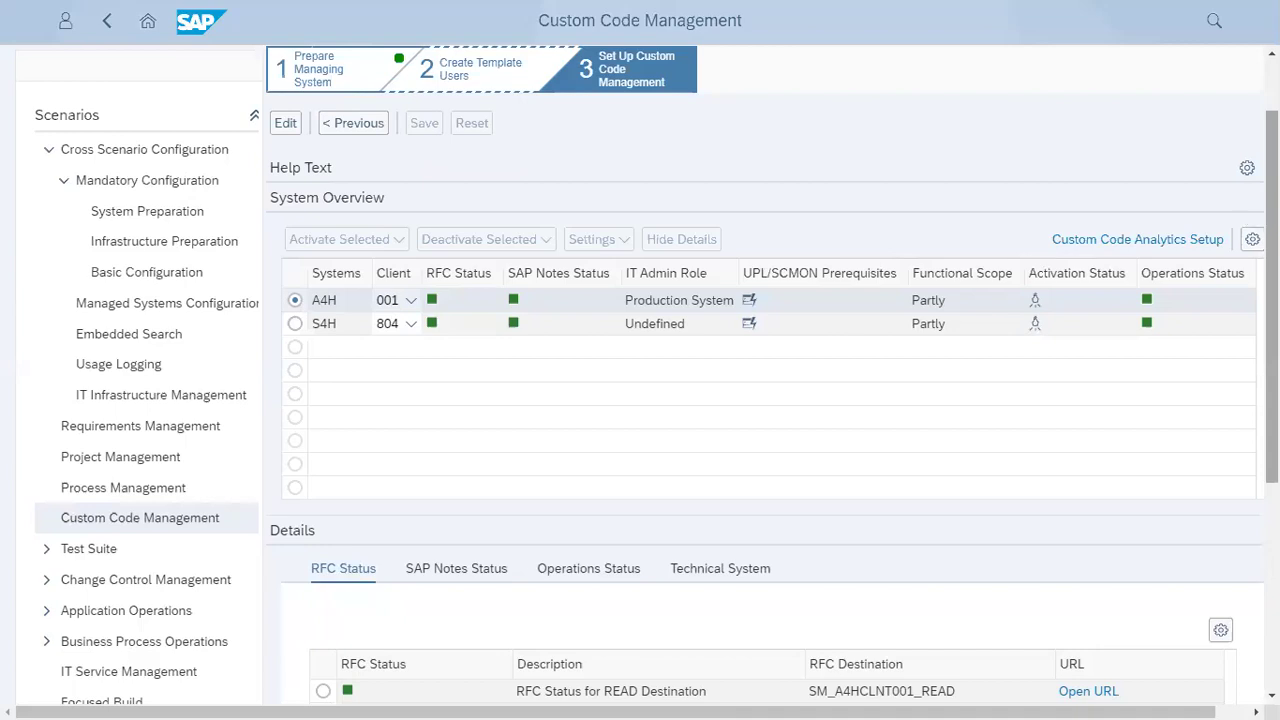
# Collapse the System Overview and Details sections, leaving only the message log.
pyautogui.click(1242, 200)
pyautogui.click(1241, 199)
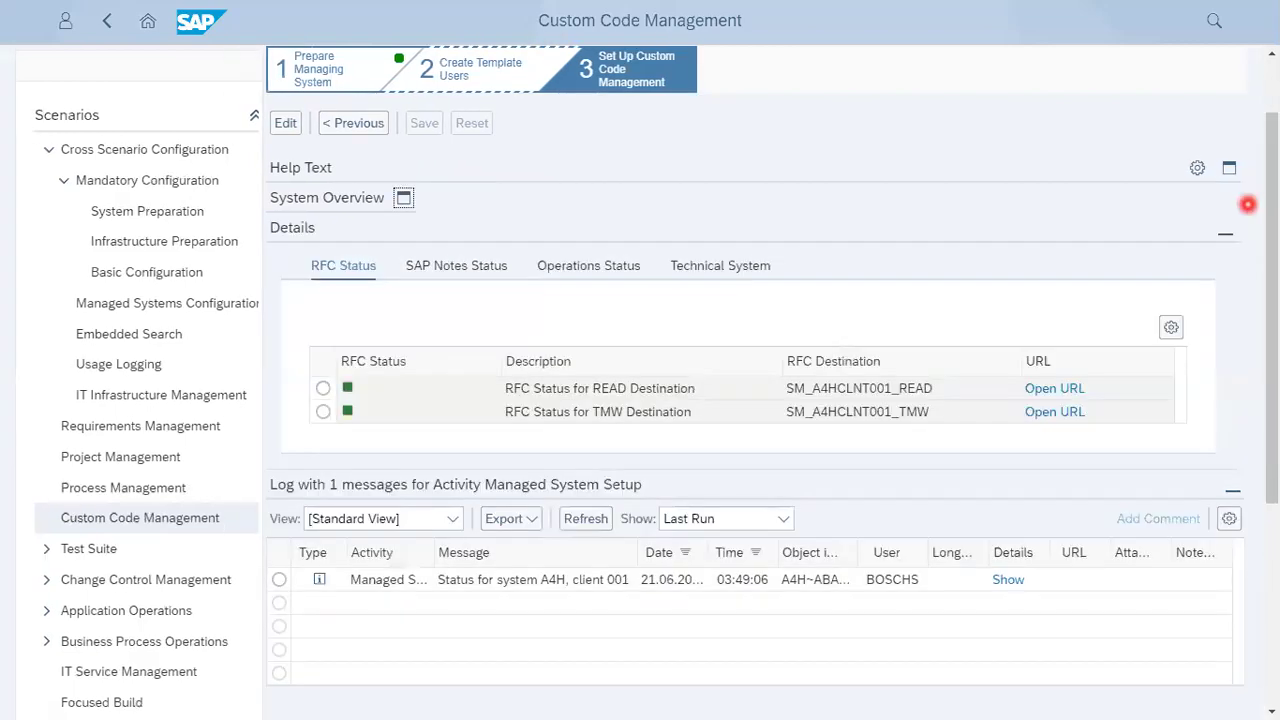
pyautogui.click(1228, 234)
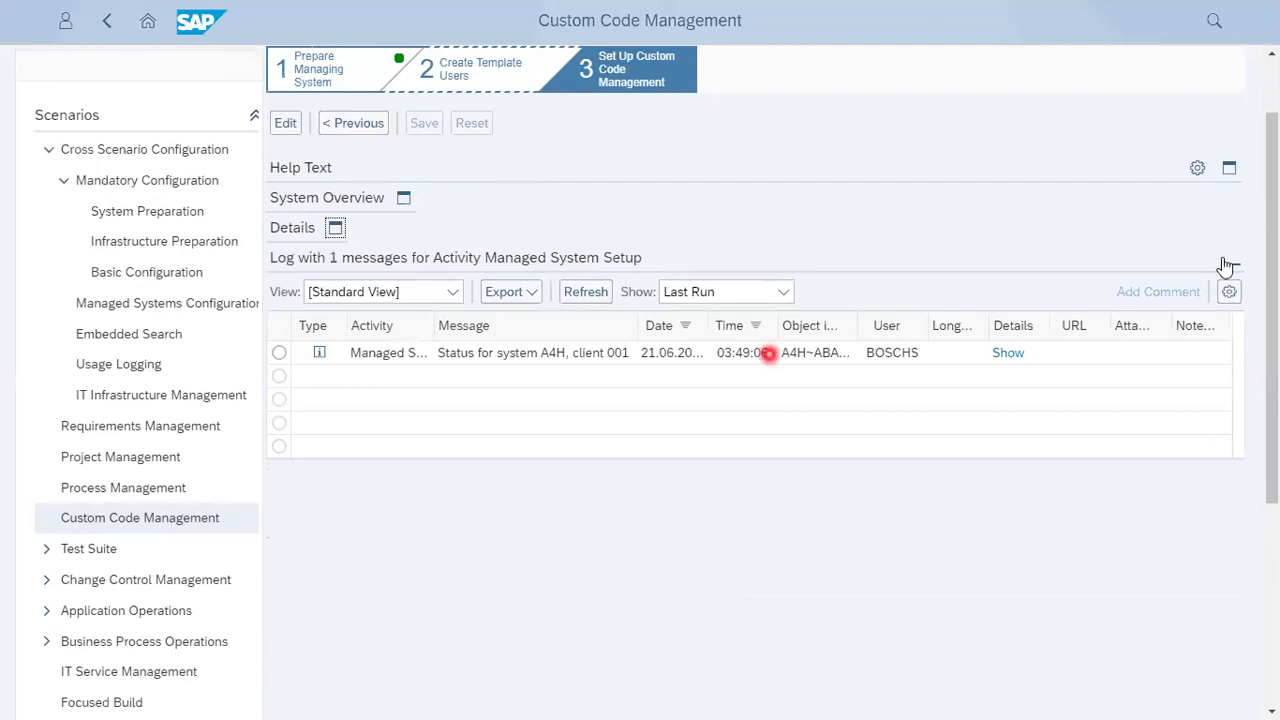
pyautogui.click(1224, 261)
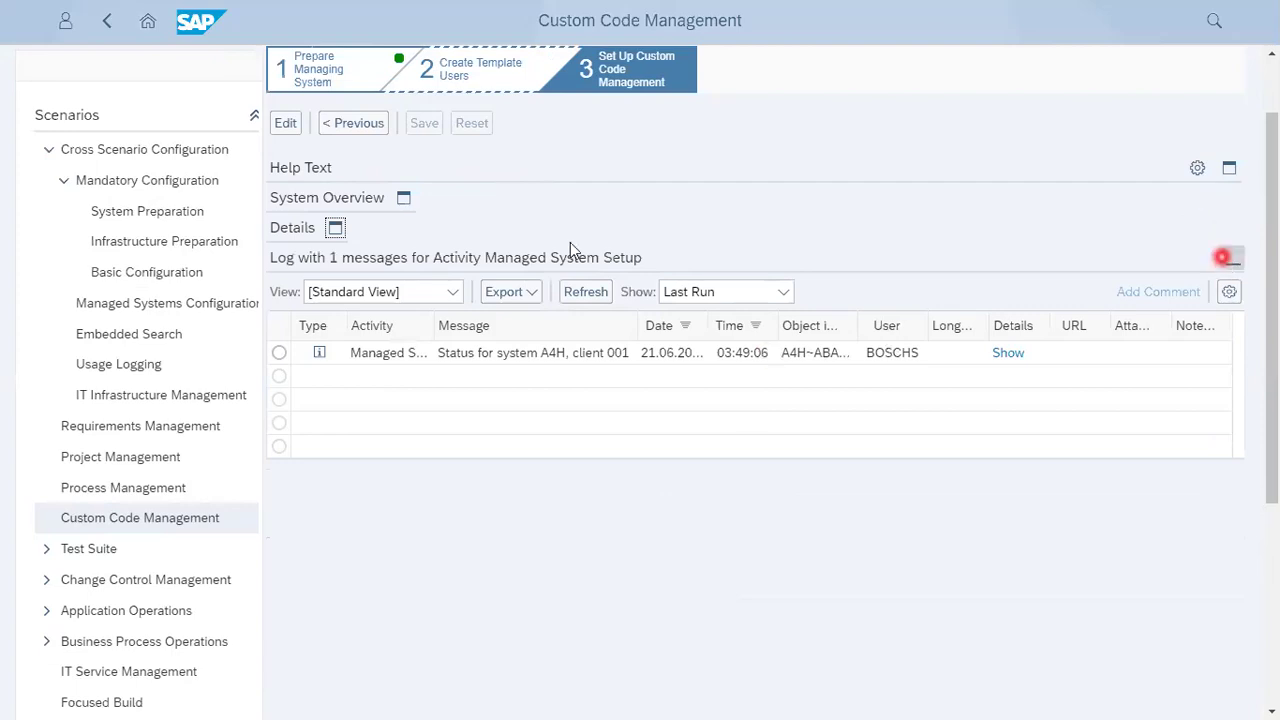
# Expand Details and System Overview to check A4H's successful READ and TMW RFC destinations.
pyautogui.click(336, 228)
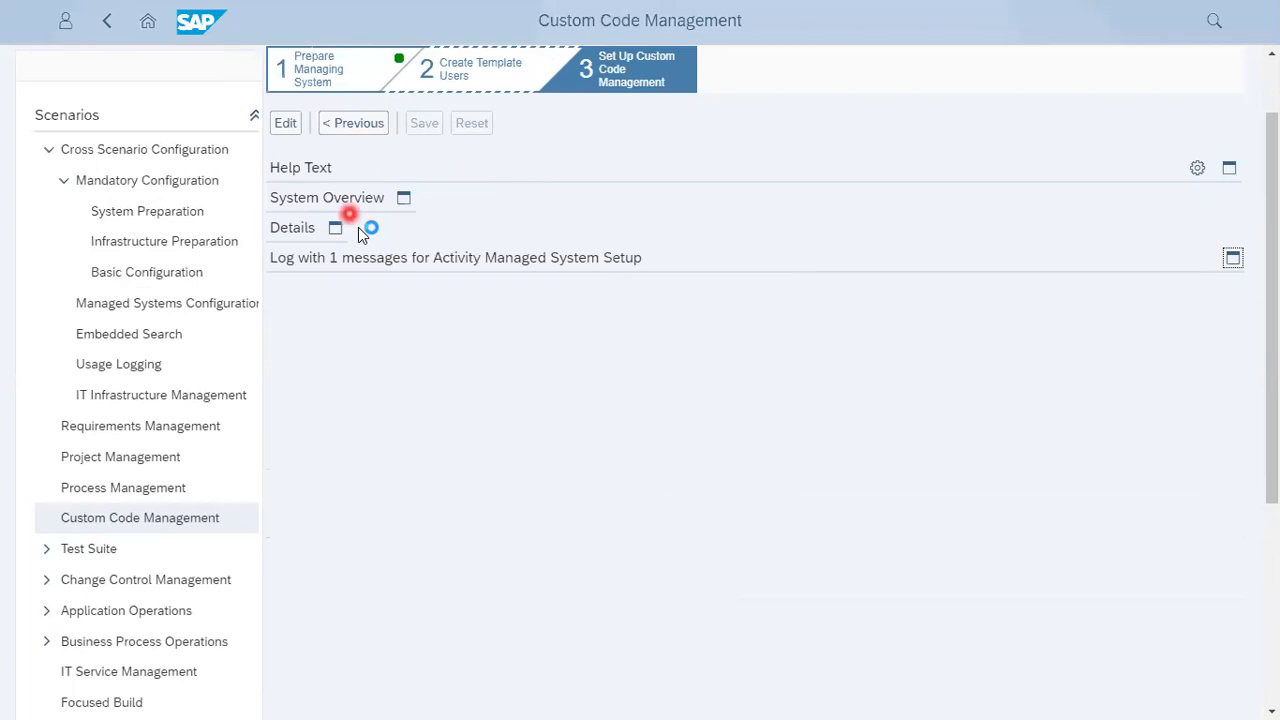
pyautogui.click(403, 197)
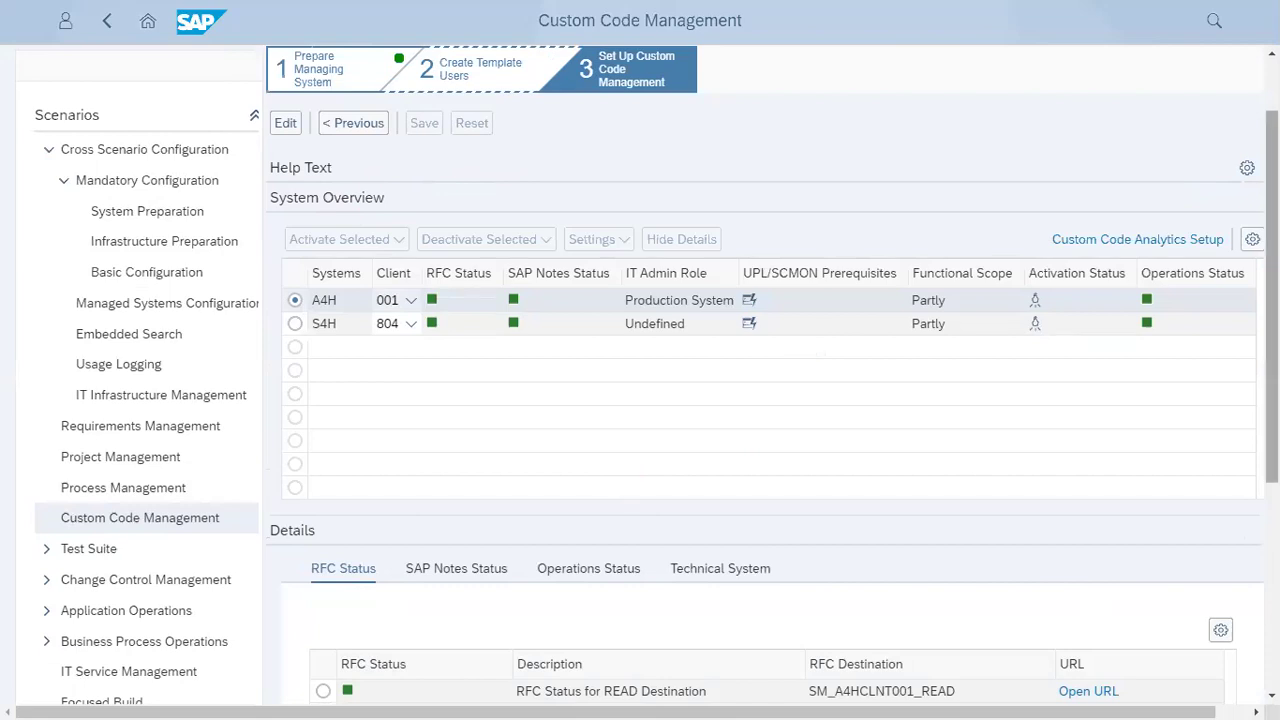
pyautogui.scroll(-1, 648, 376)
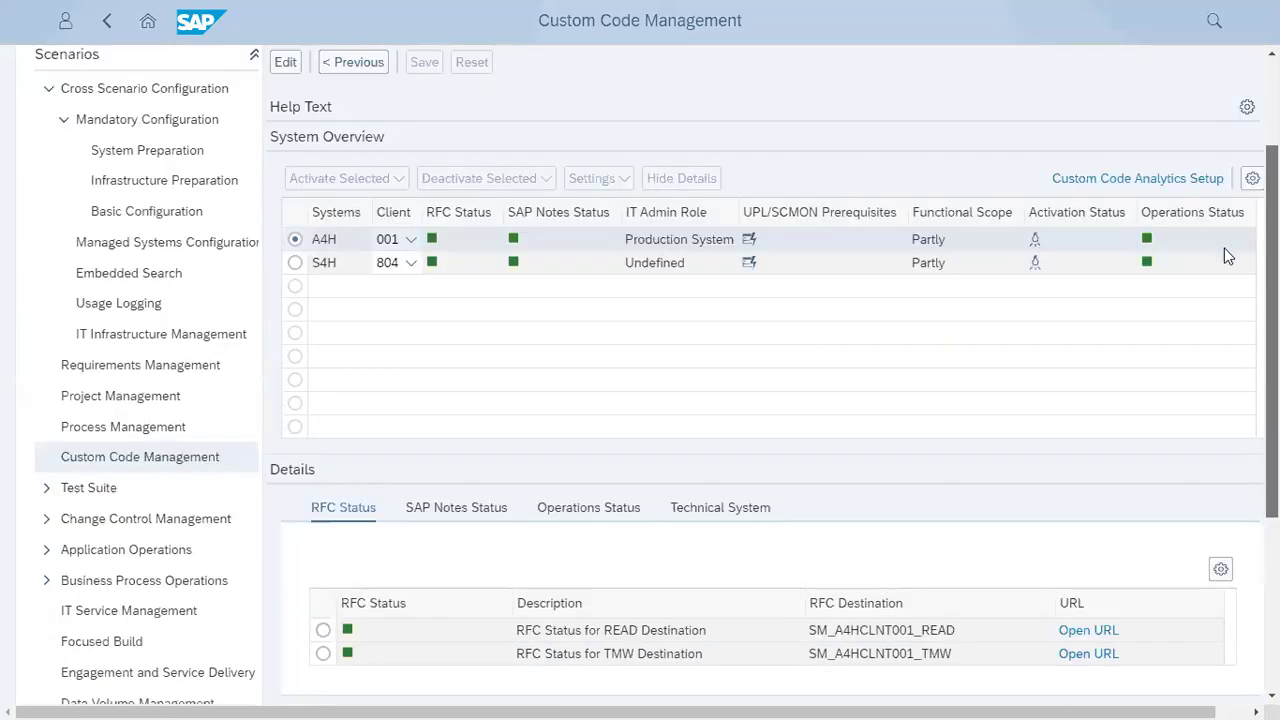
pyautogui.scroll(-2, 1207, 242)
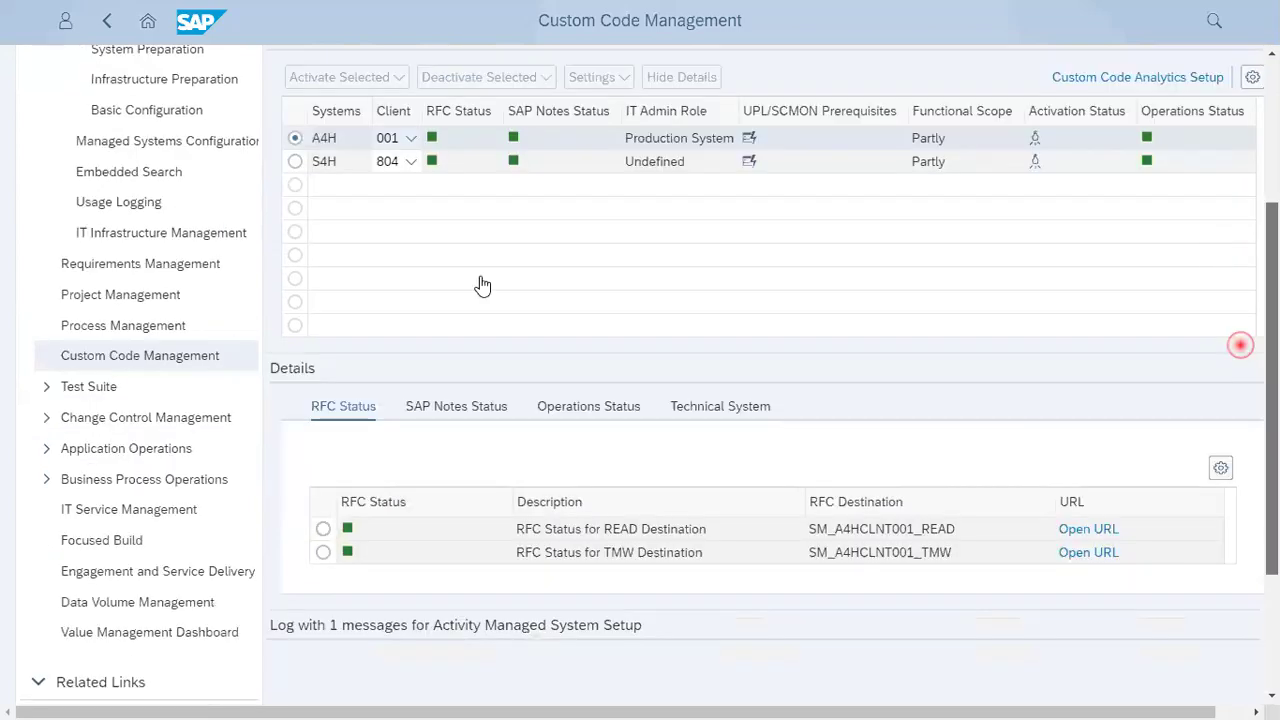
pyautogui.scroll(2, 483, 286)
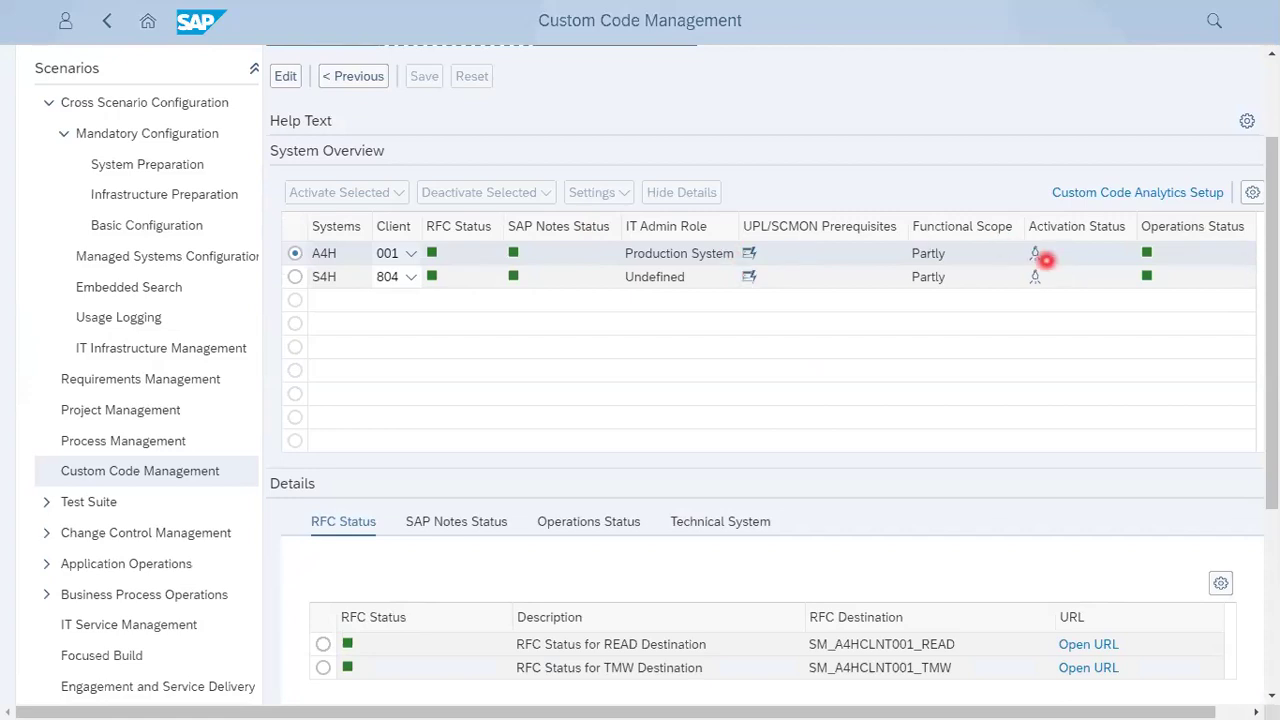
pyautogui.scroll(-3, 1272, 320)
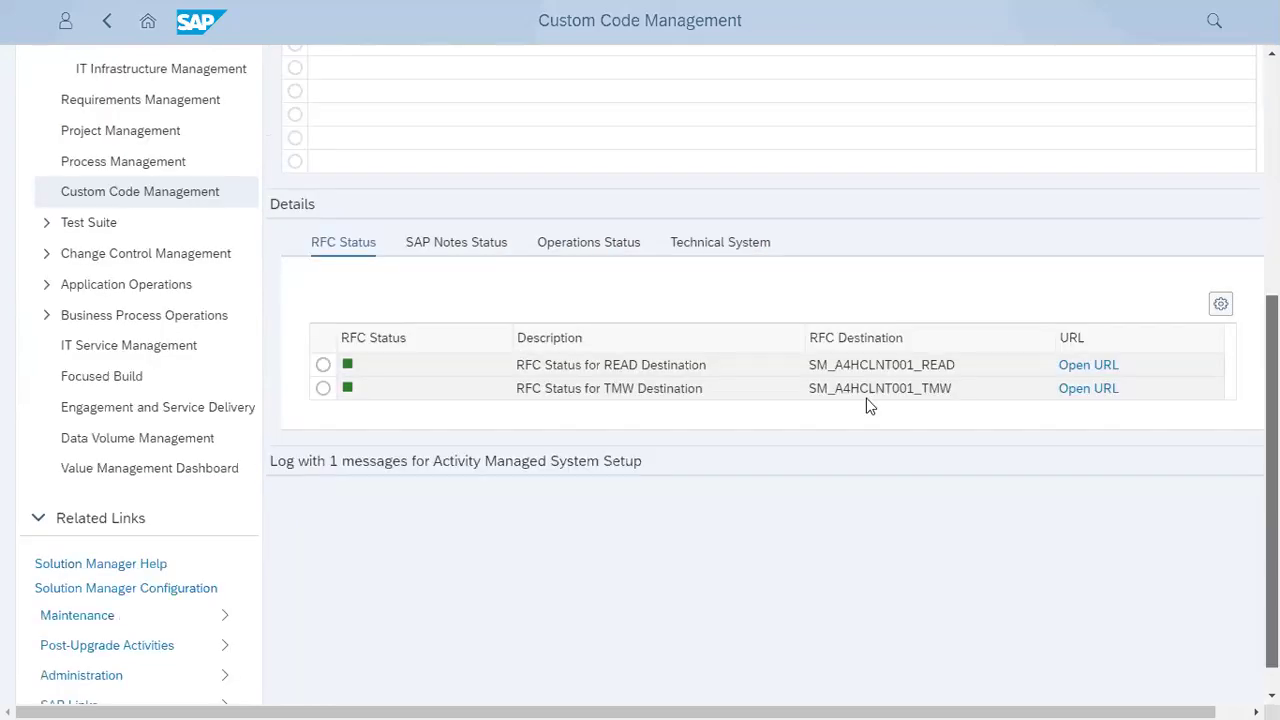
pyautogui.scroll(-1, 869, 403)
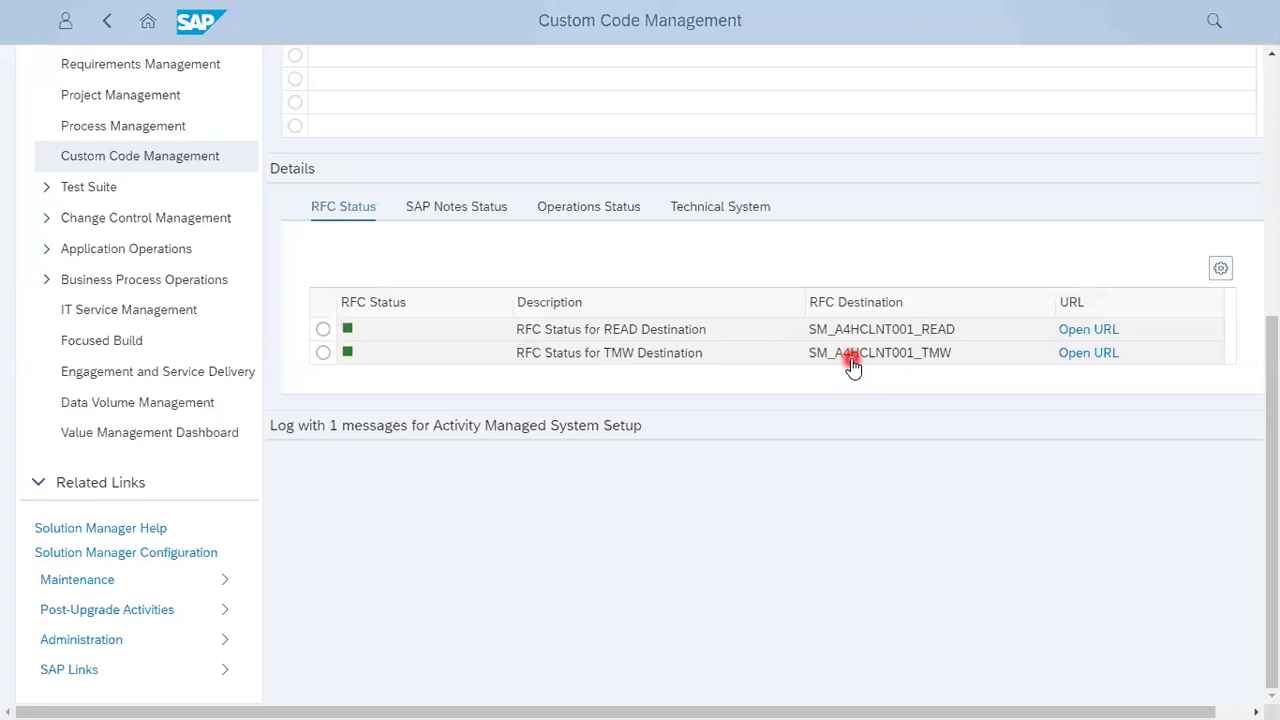
# Refresh the SAP Notes status check, then view A4H's extractor and collector operations status.
pyautogui.click(421, 205)
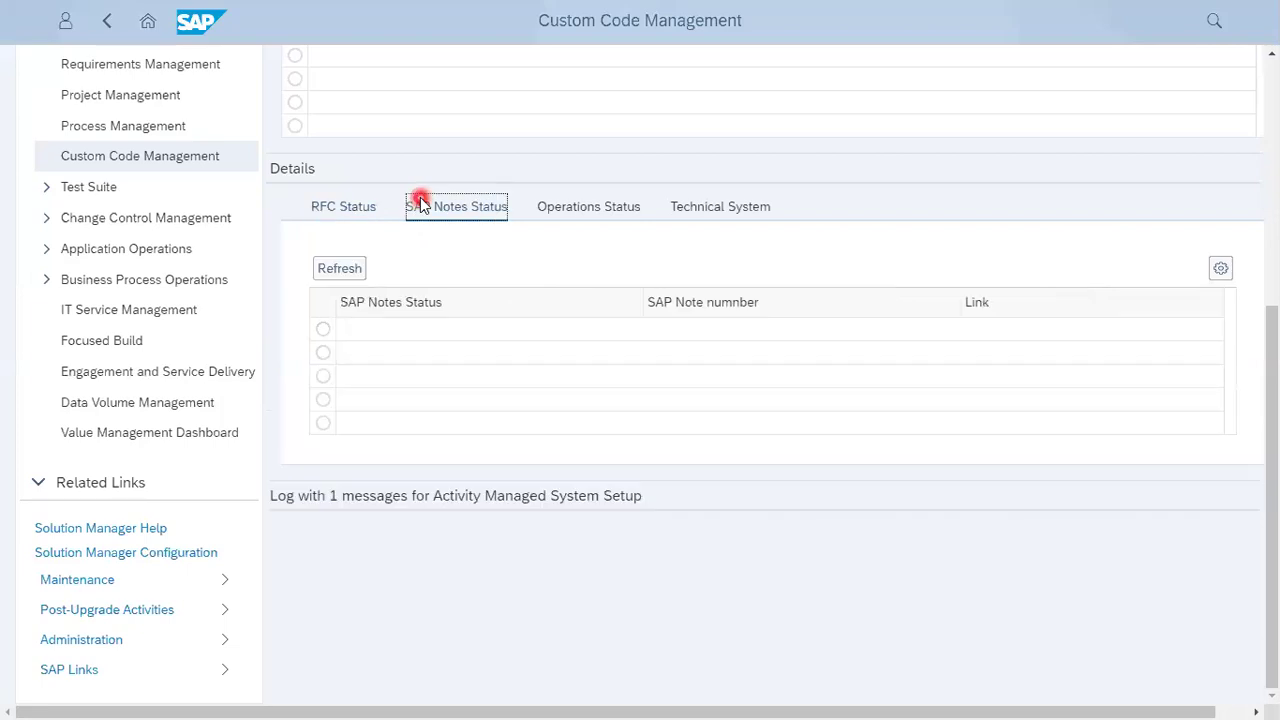
pyautogui.click(333, 273)
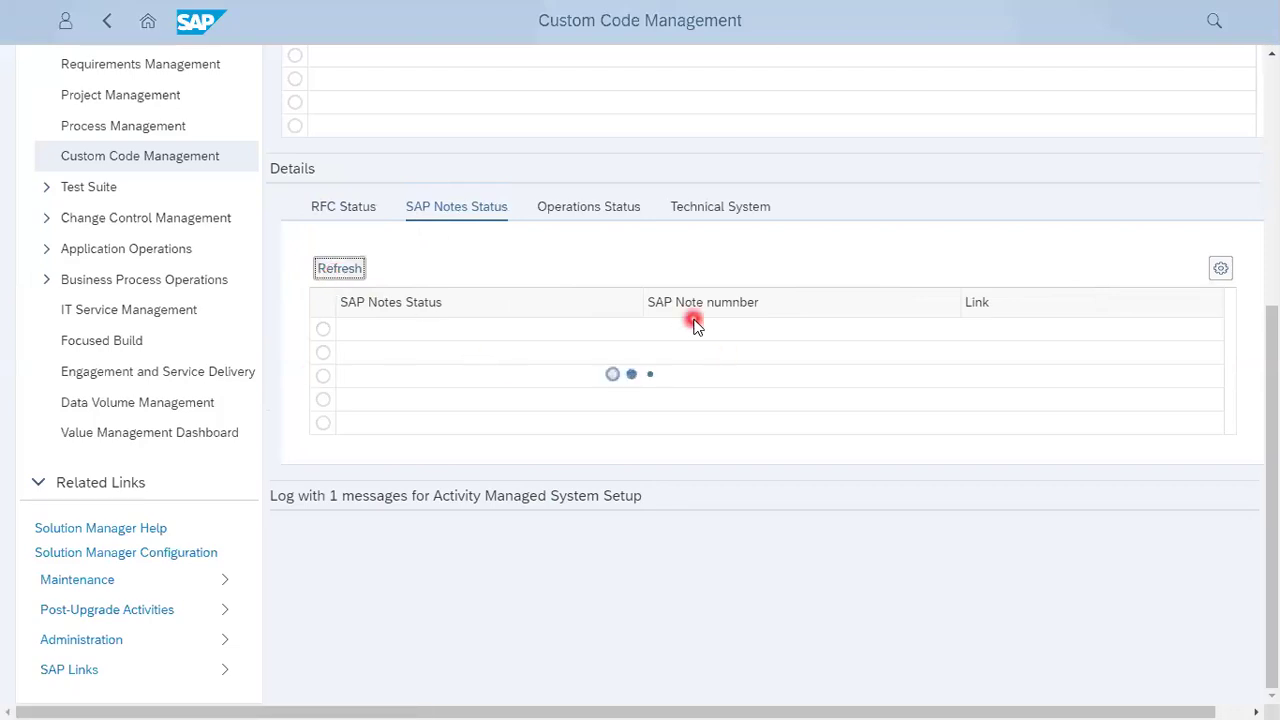
pyautogui.click(610, 212)
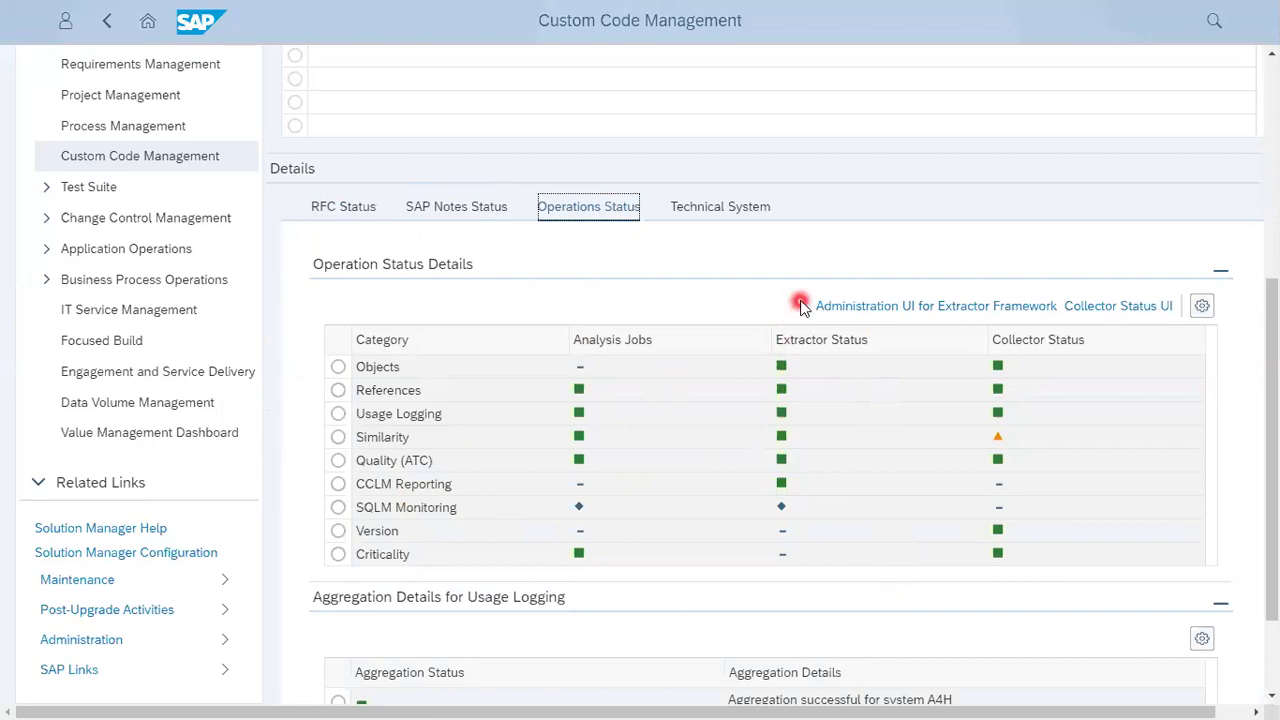
pyautogui.click(739, 220)
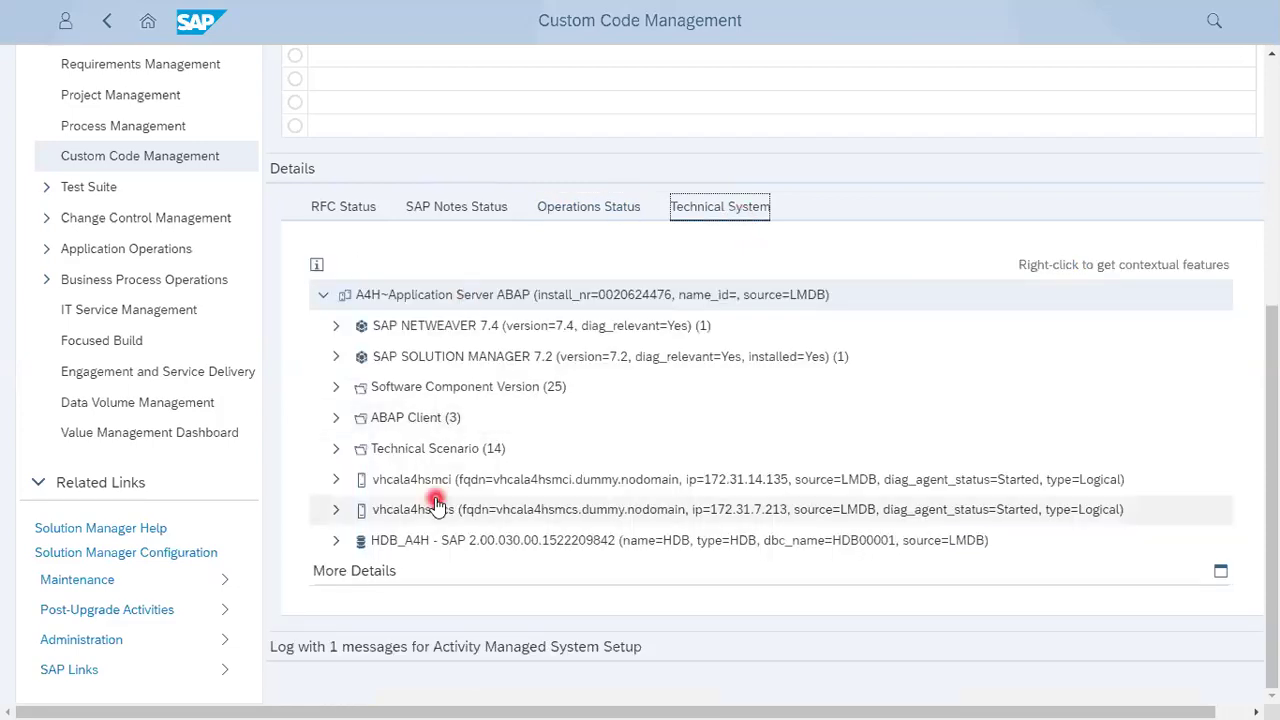
pyautogui.click(587, 214)
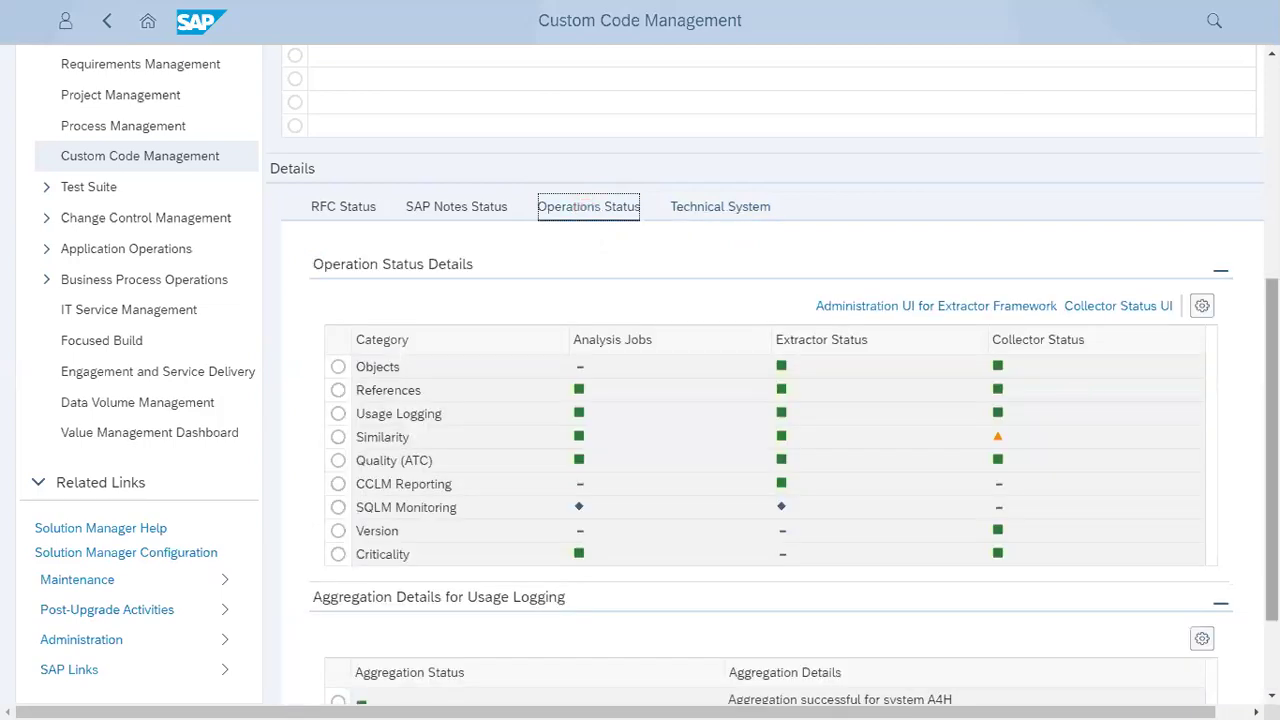
pyautogui.scroll(-2, 1272, 450)
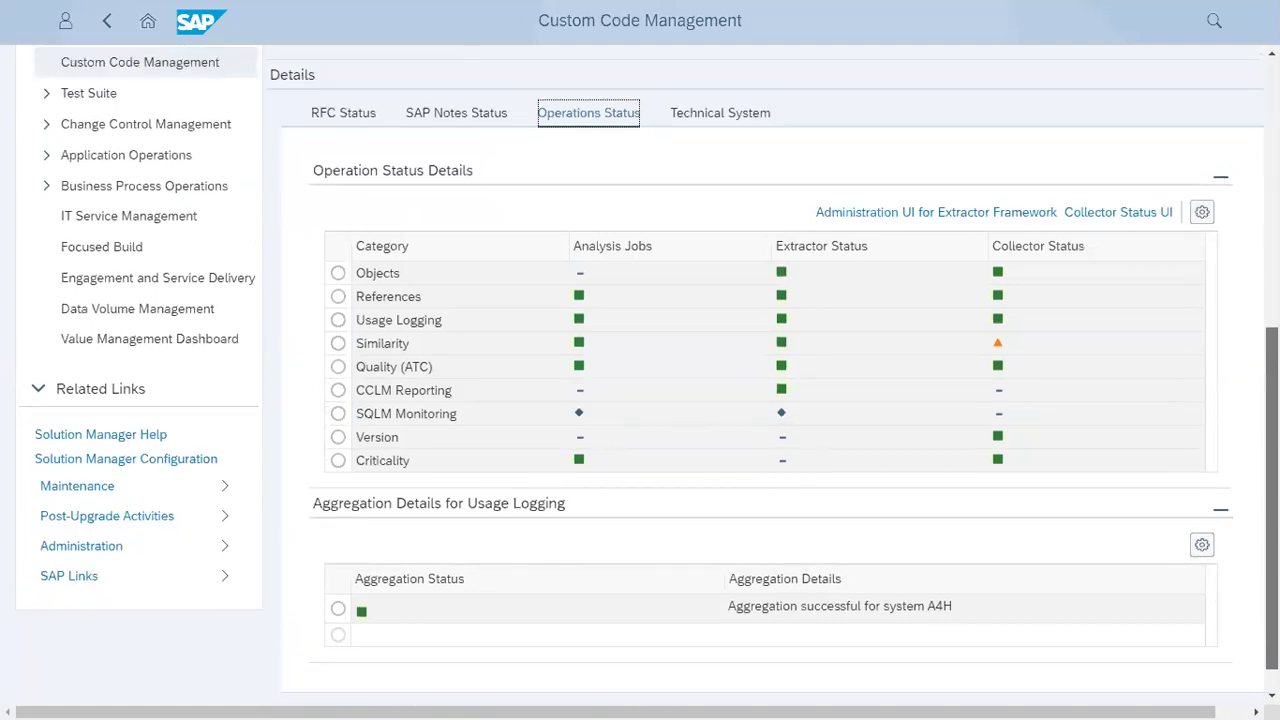
pyautogui.scroll(2, 943, 337)
pyautogui.click(943, 337)
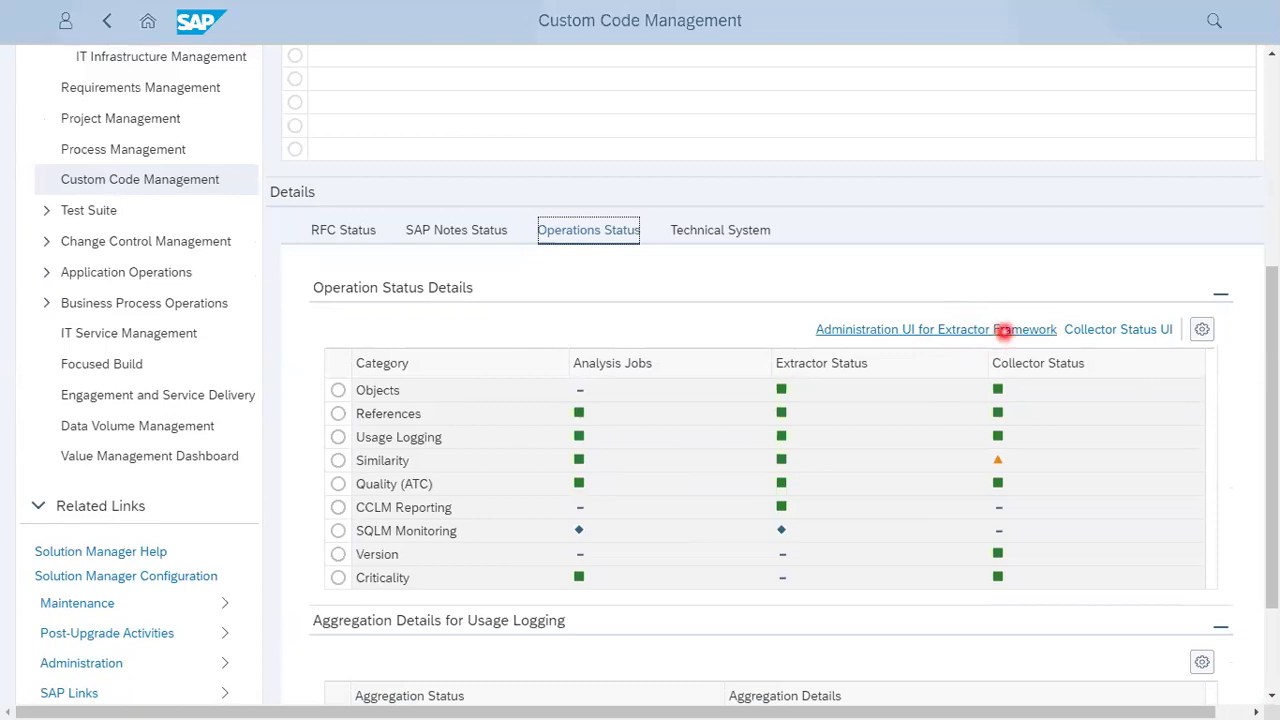
pyautogui.scroll(-1, 640, 375)
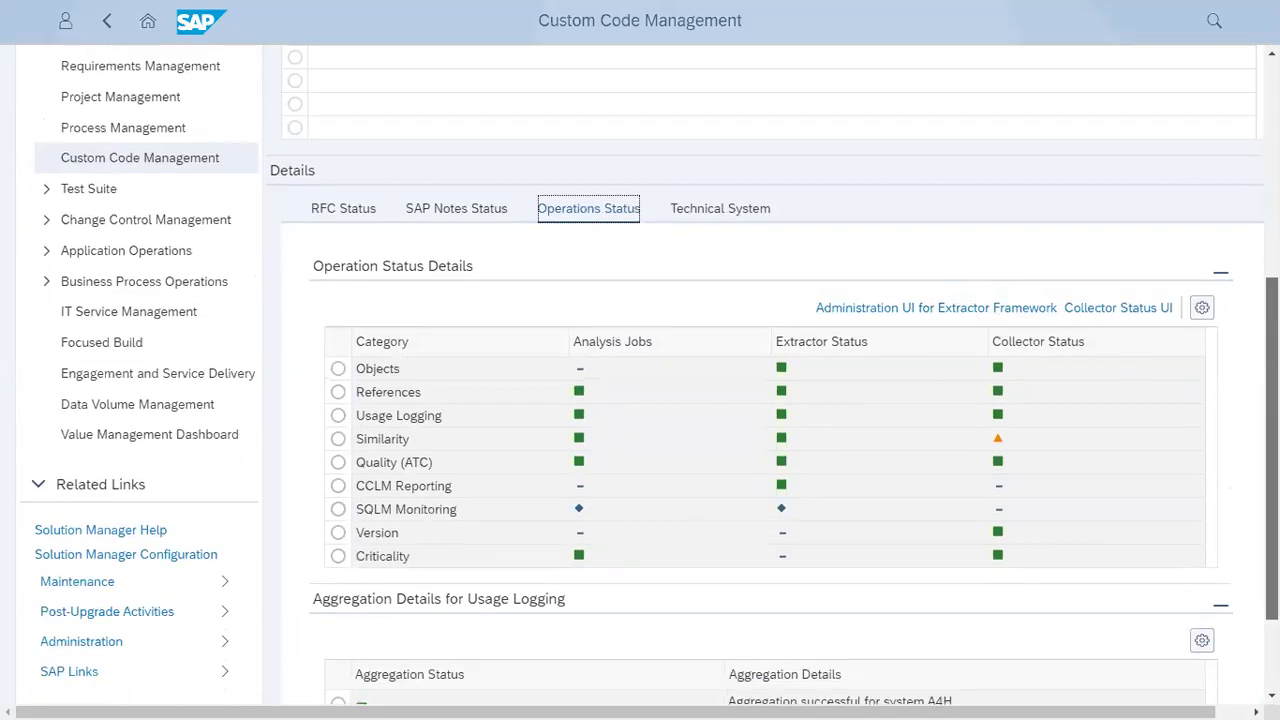
pyautogui.scroll(-3, 640, 375)
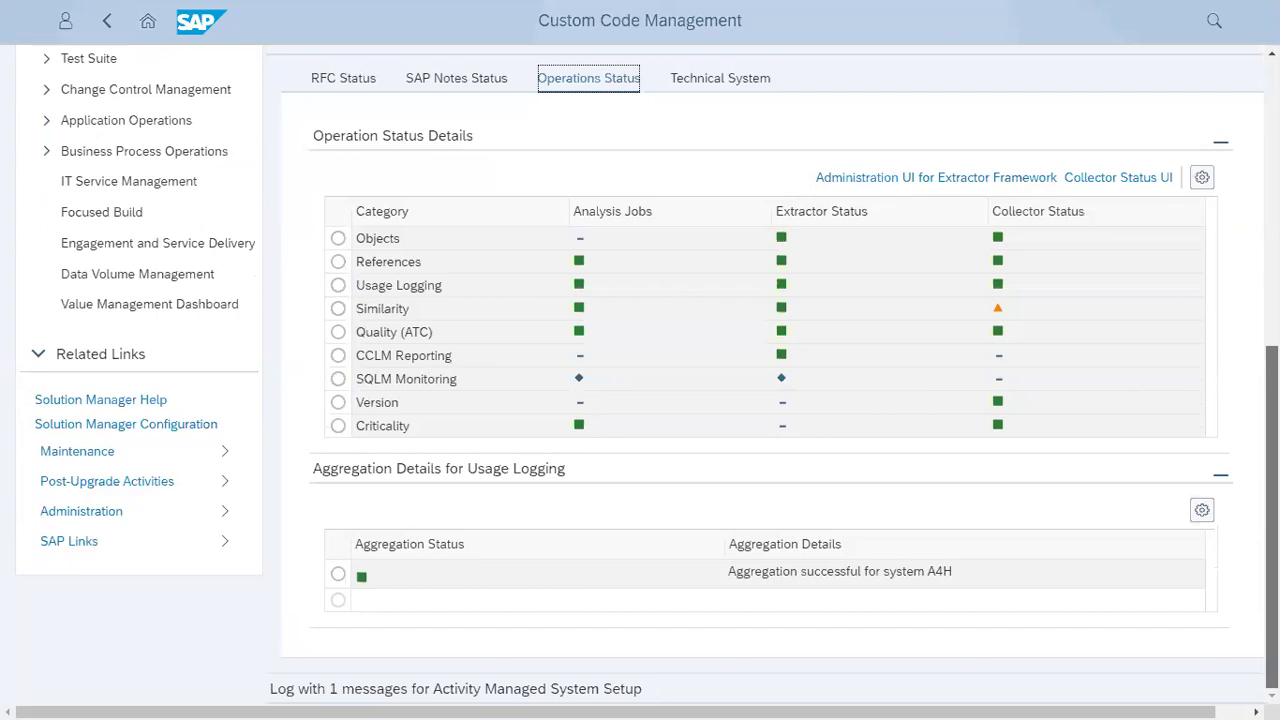
pyautogui.scroll(10, 1250, 194)
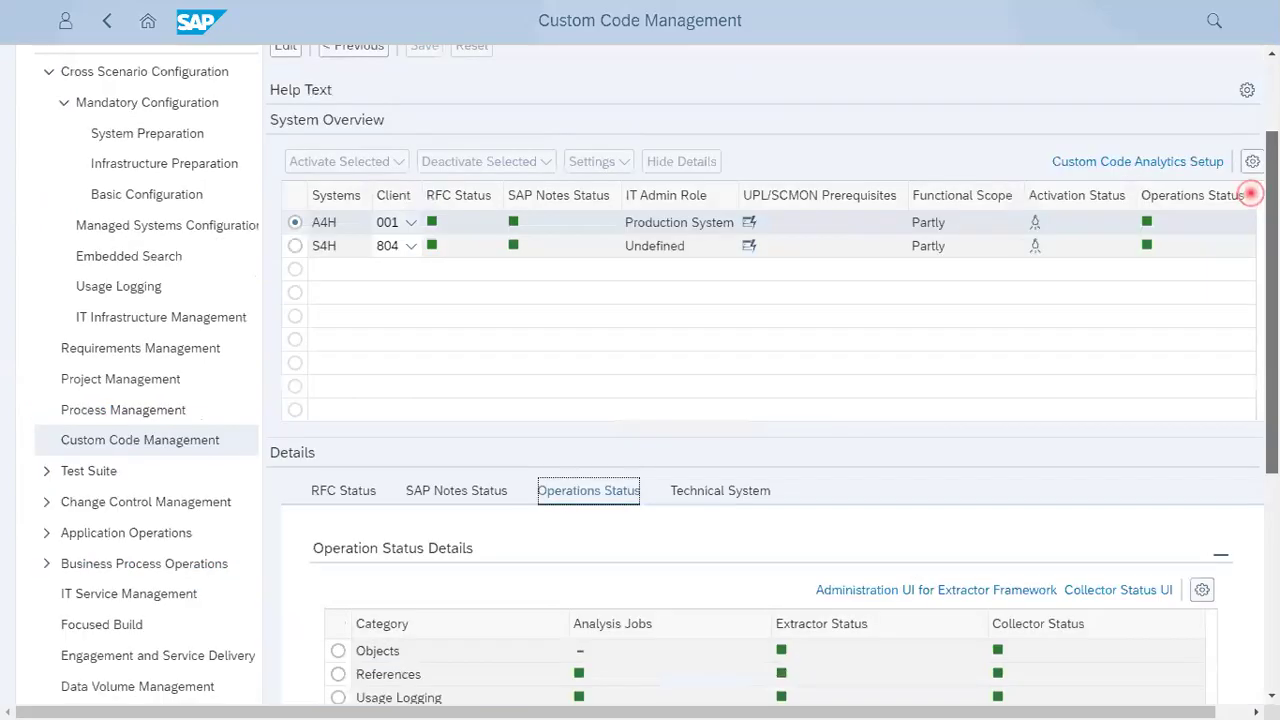
pyautogui.scroll(-8, 500, 380)
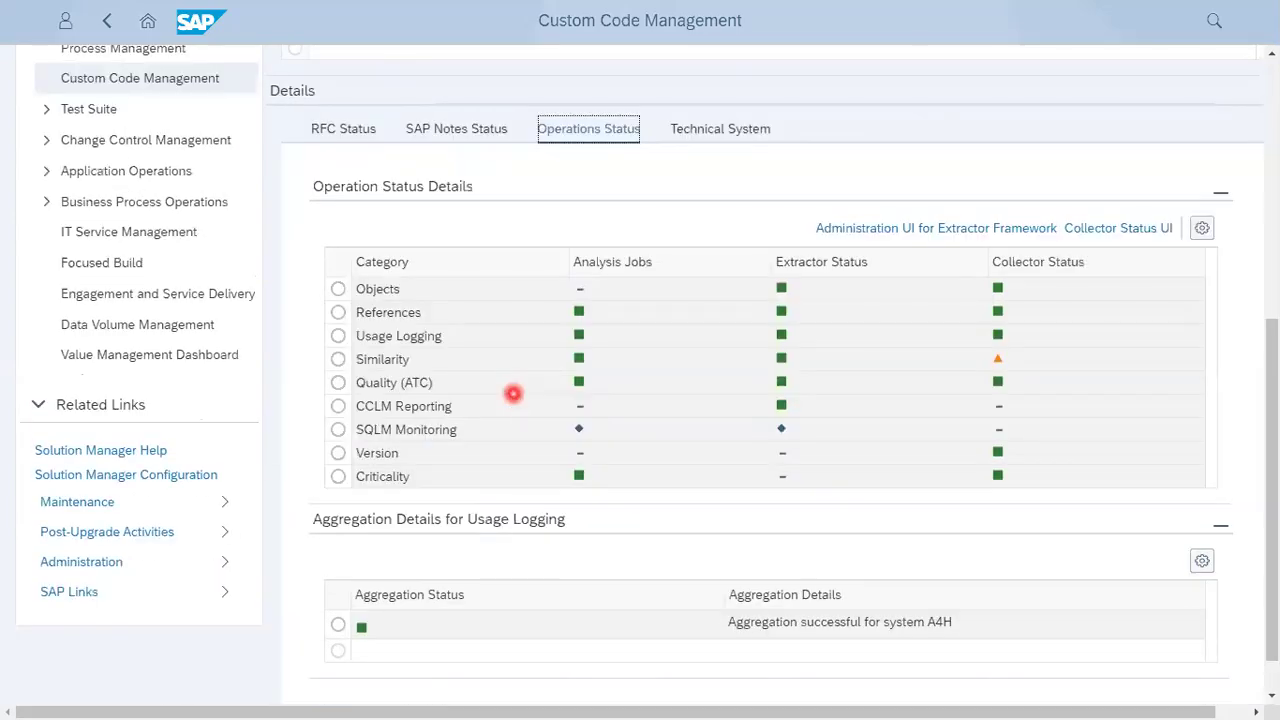
pyautogui.scroll(12, 513, 393)
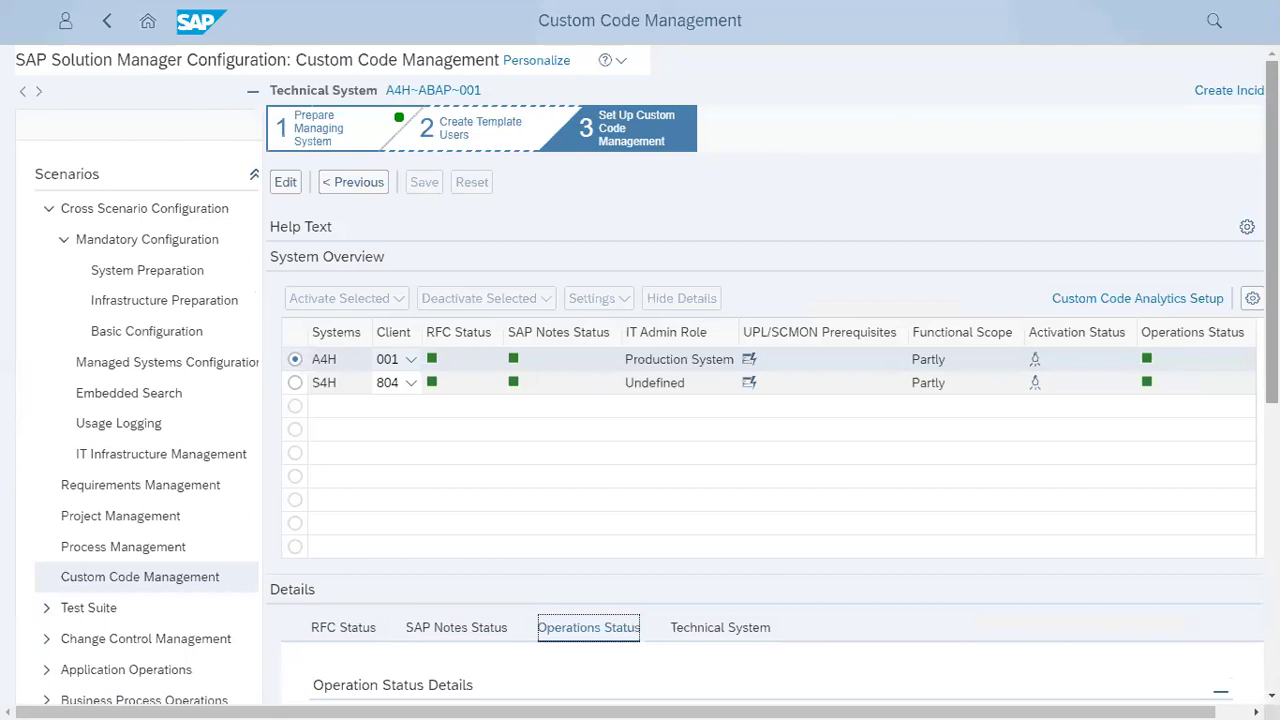
pyautogui.click(388, 305)
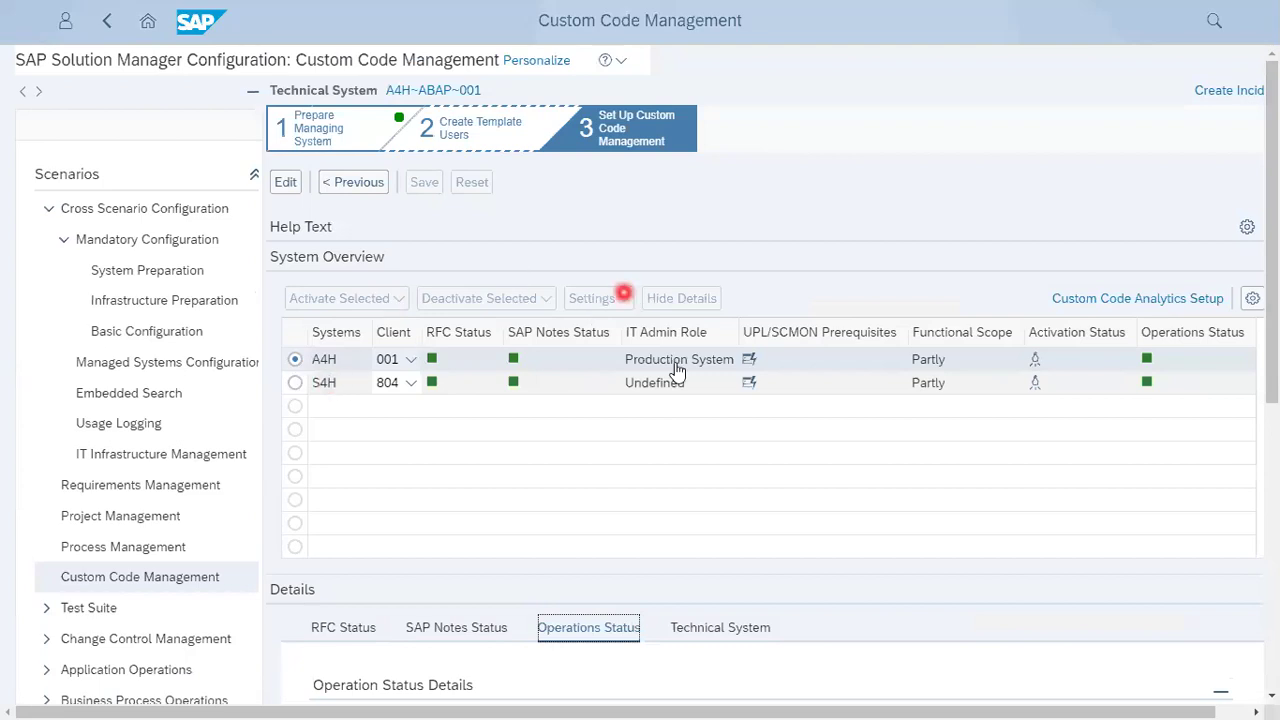
pyautogui.click(1169, 299)
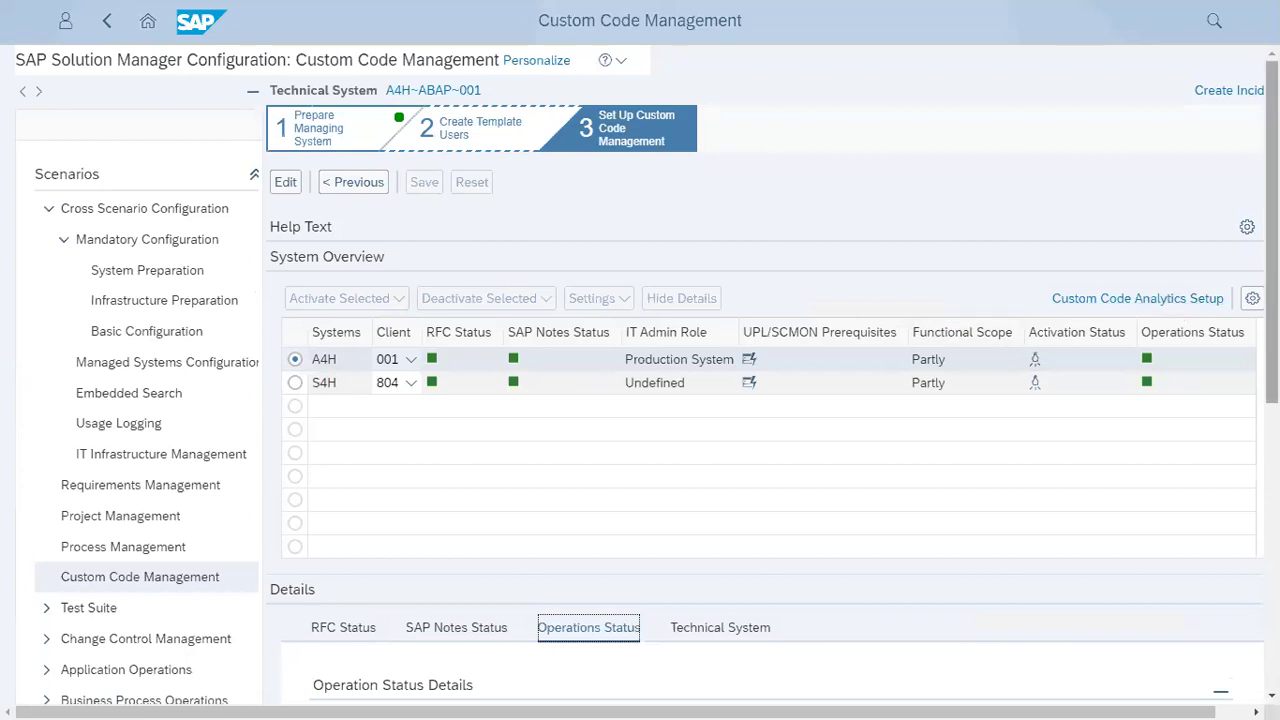
pyautogui.click(1183, 300)
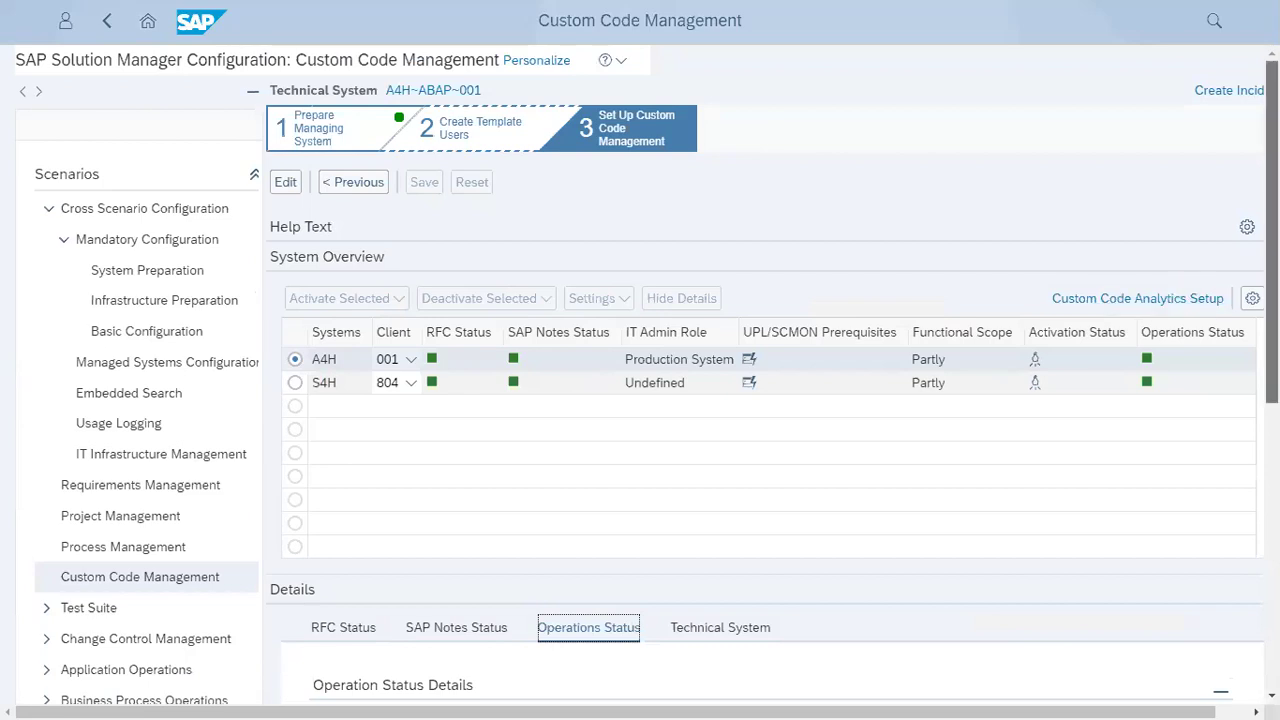
pyautogui.scroll(-4, 765, 400)
pyautogui.scroll(-2, 765, 400)
pyautogui.scroll(-5, 760, 400)
pyautogui.scroll(-2, 640, 374)
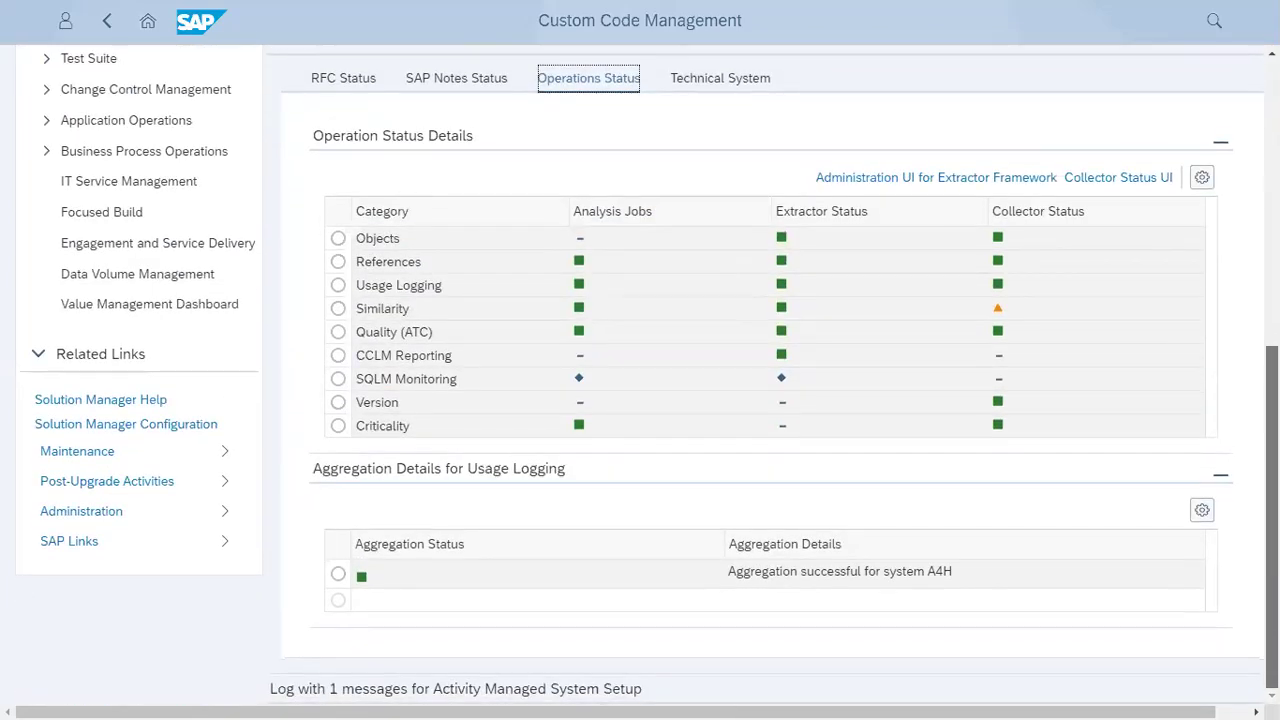
pyautogui.scroll(1, 640, 374)
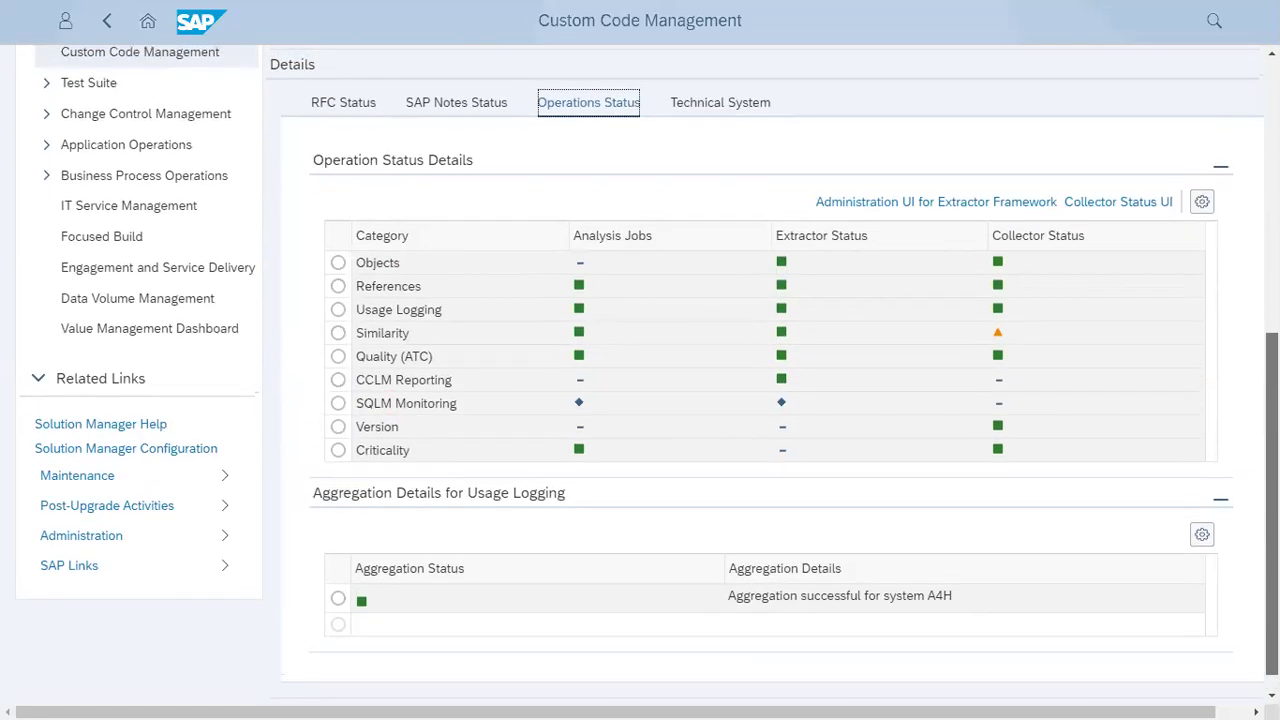
pyautogui.scroll(8, 1248, 260)
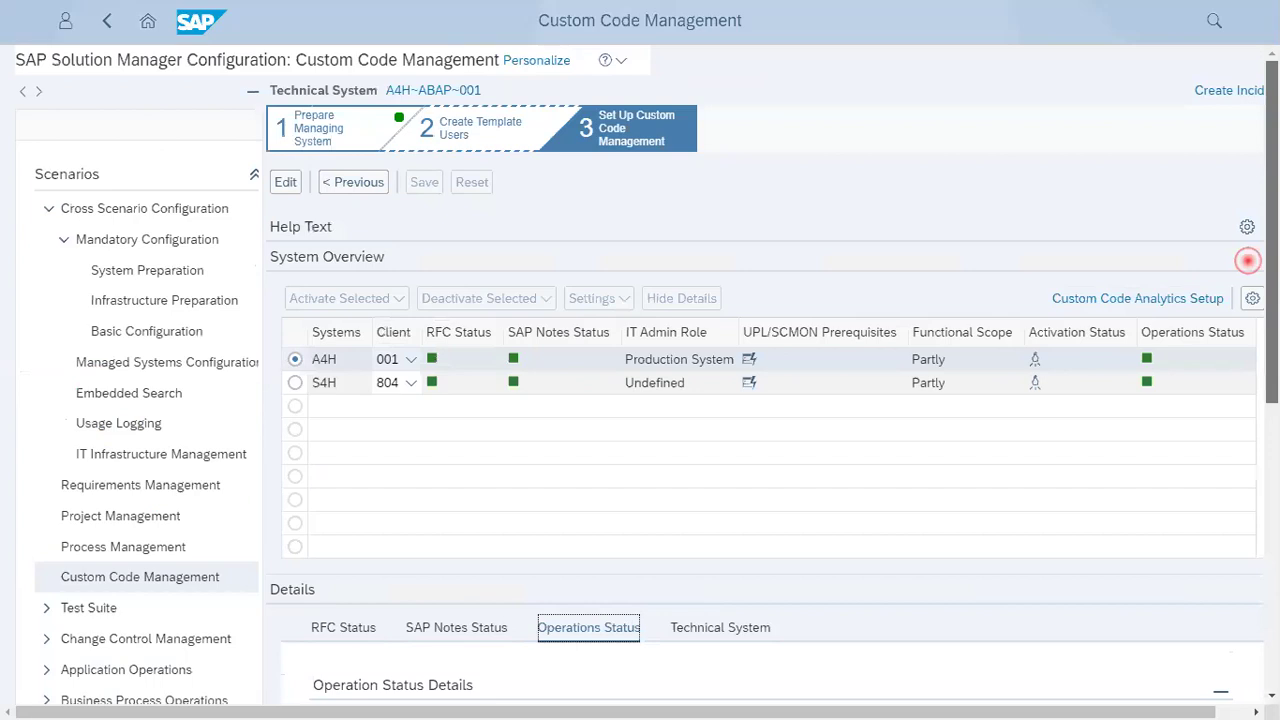
pyautogui.scroll(-5, 1250, 285)
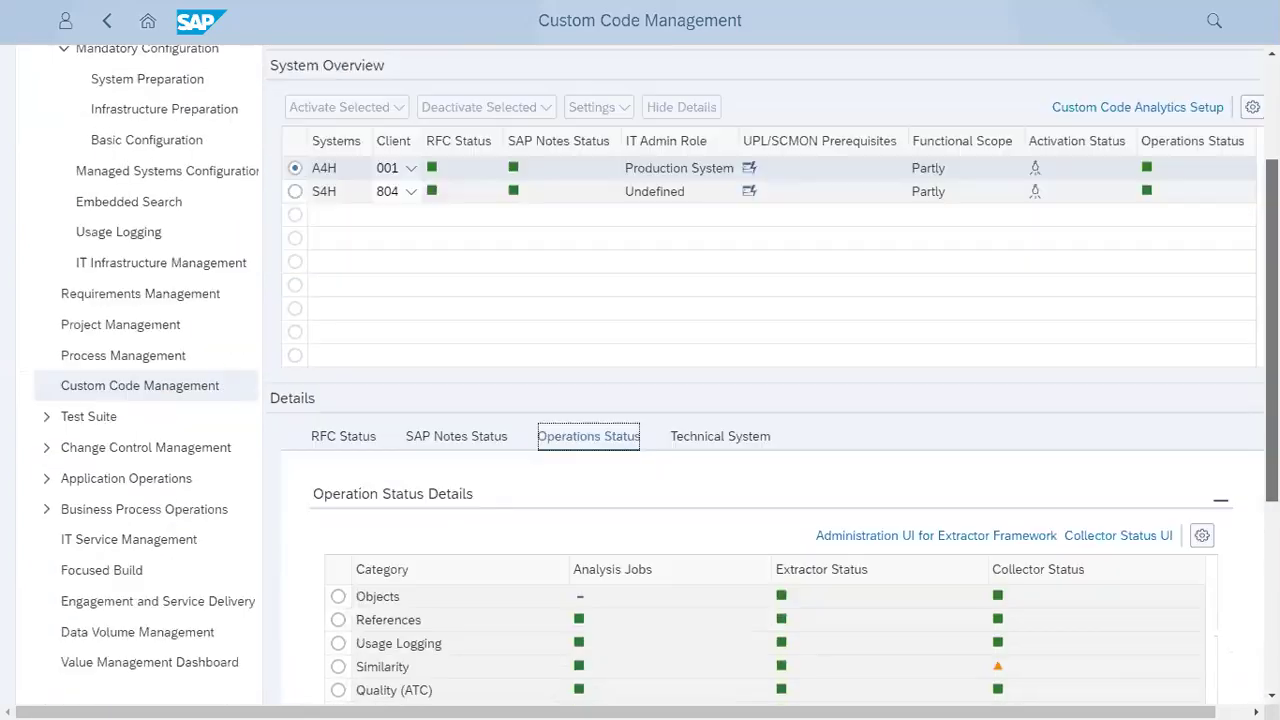
pyautogui.scroll(-2, 1246, 461)
pyautogui.scroll(2, 1246, 461)
pyautogui.scroll(4, 1246, 455)
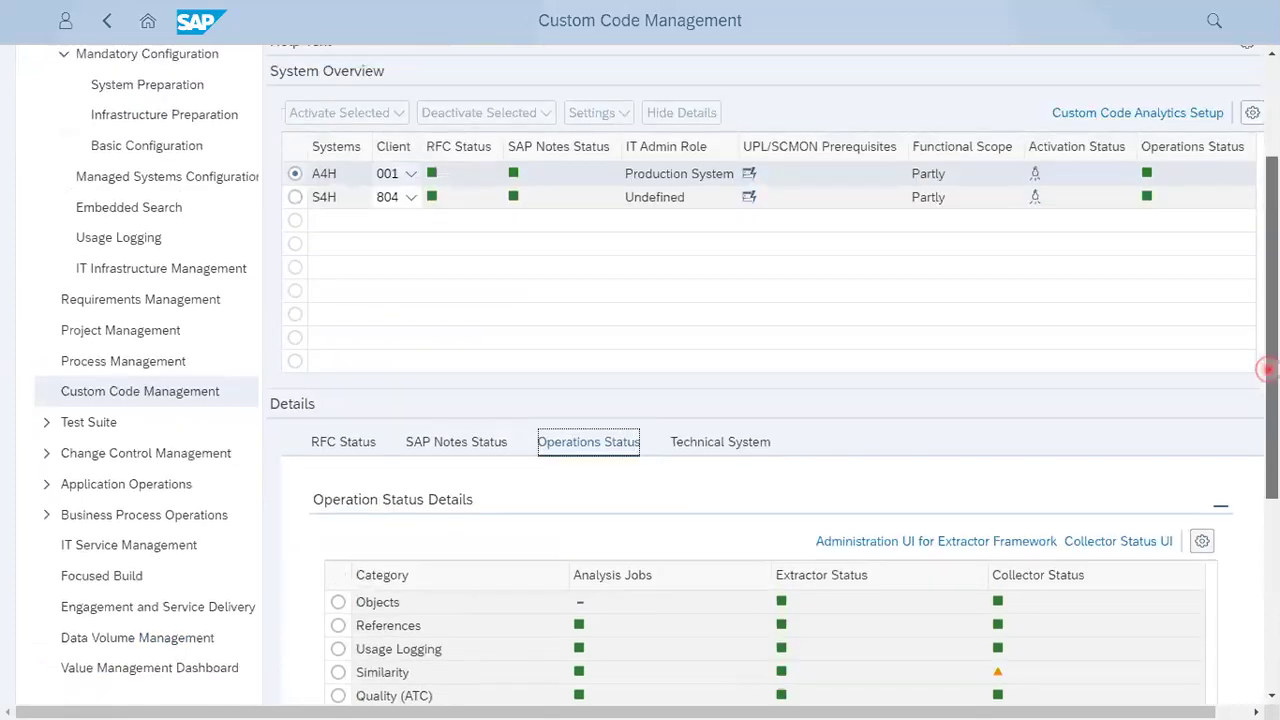
pyautogui.scroll(-2, 1267, 368)
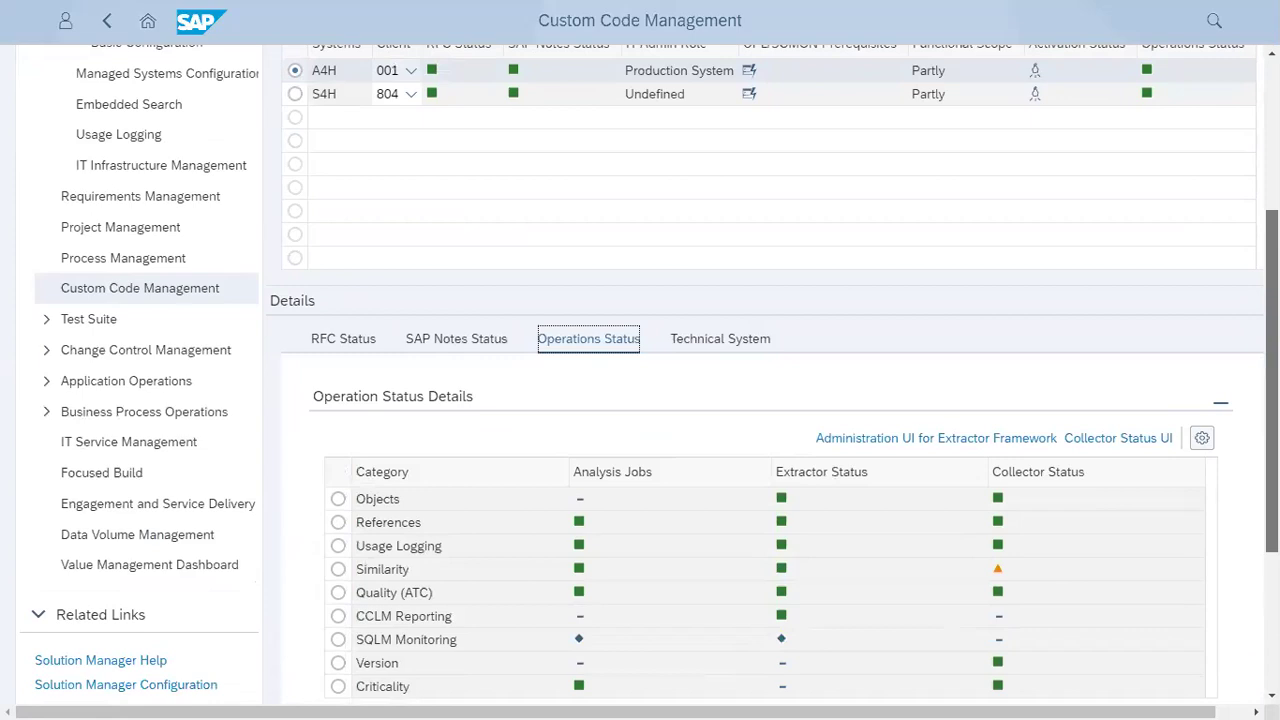
pyautogui.scroll(2, 760, 374)
pyautogui.moveTo(1265, 360); pyautogui.dragTo(1265, 264)
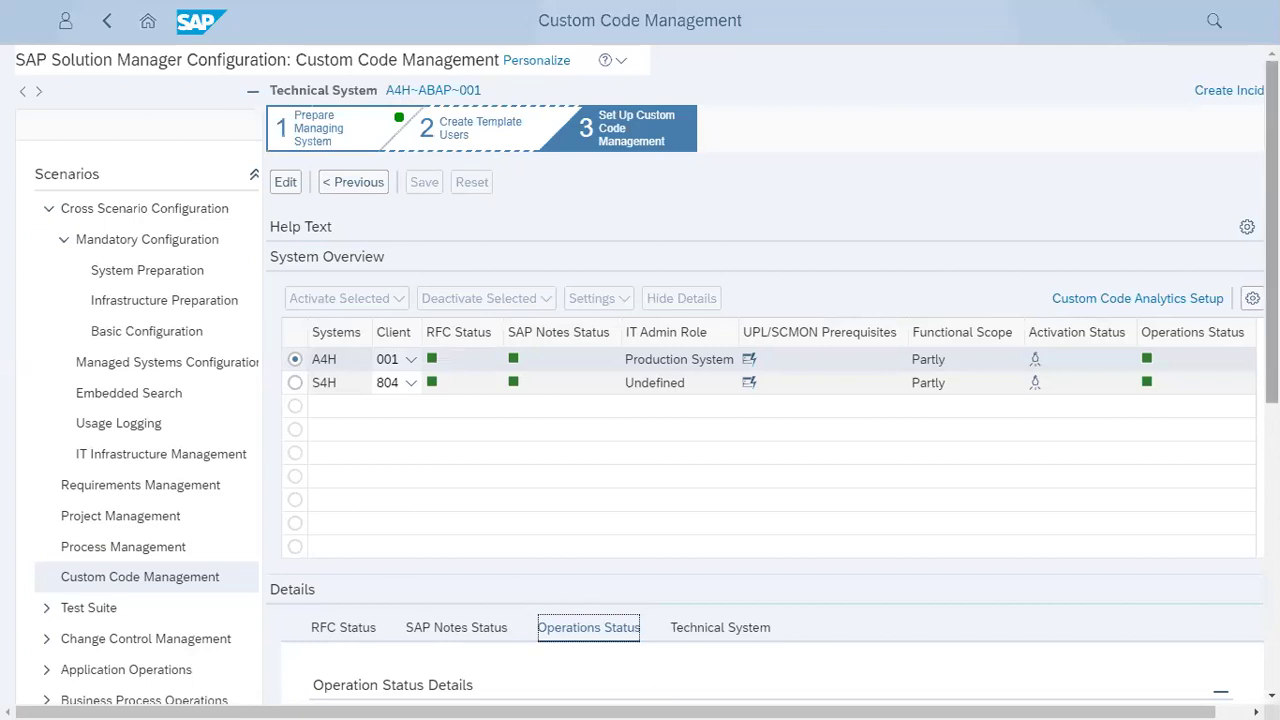
pyautogui.scroll(-2, 1272, 300)
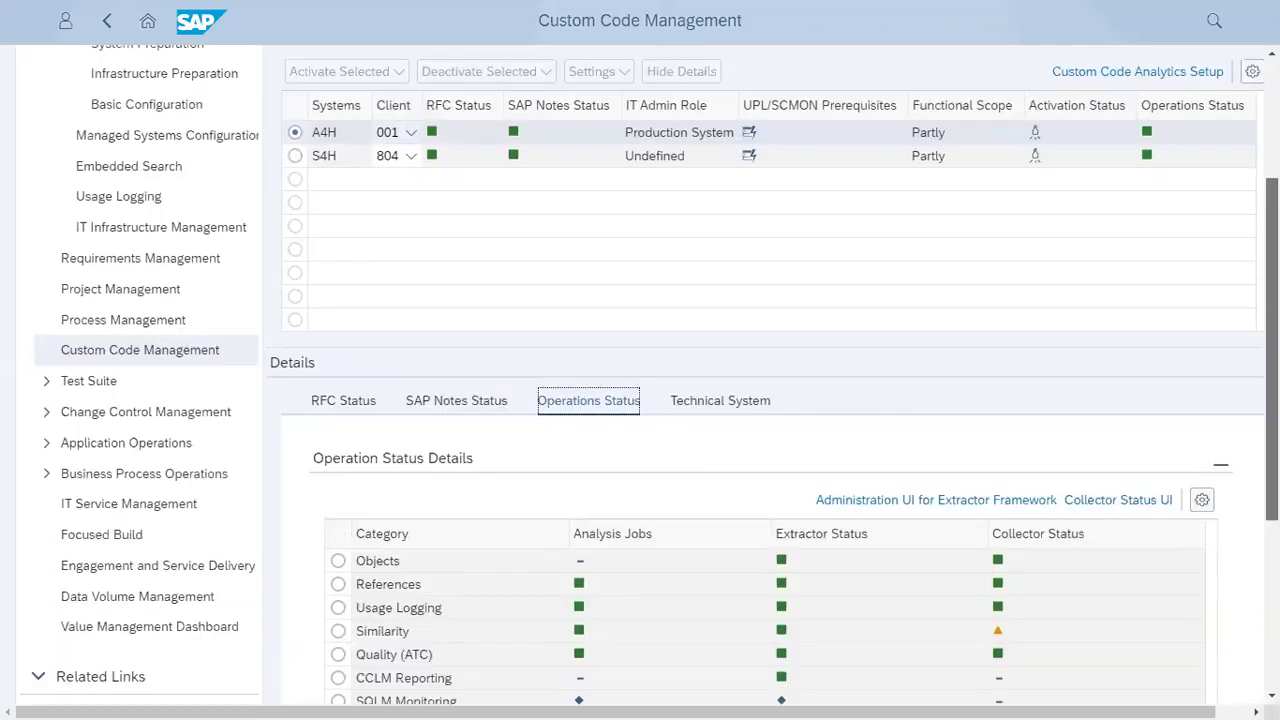
pyautogui.click(1268, 142)
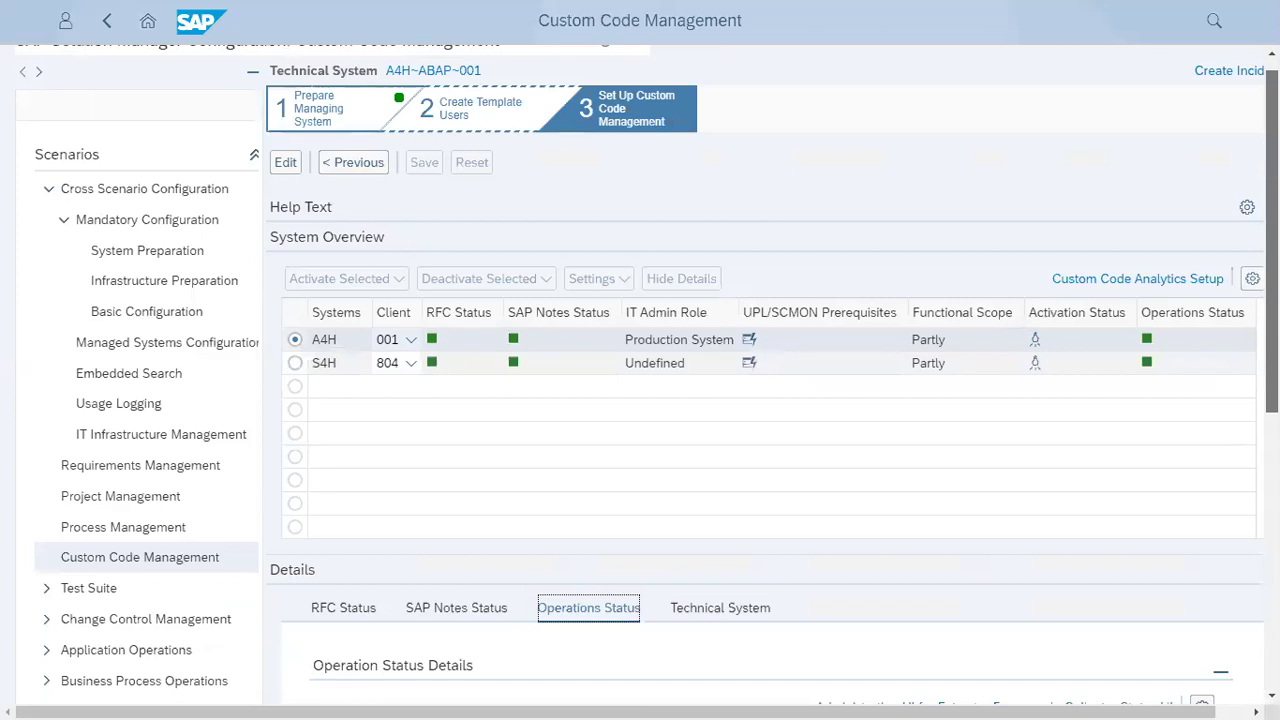
pyautogui.scroll(1, 647, 375)
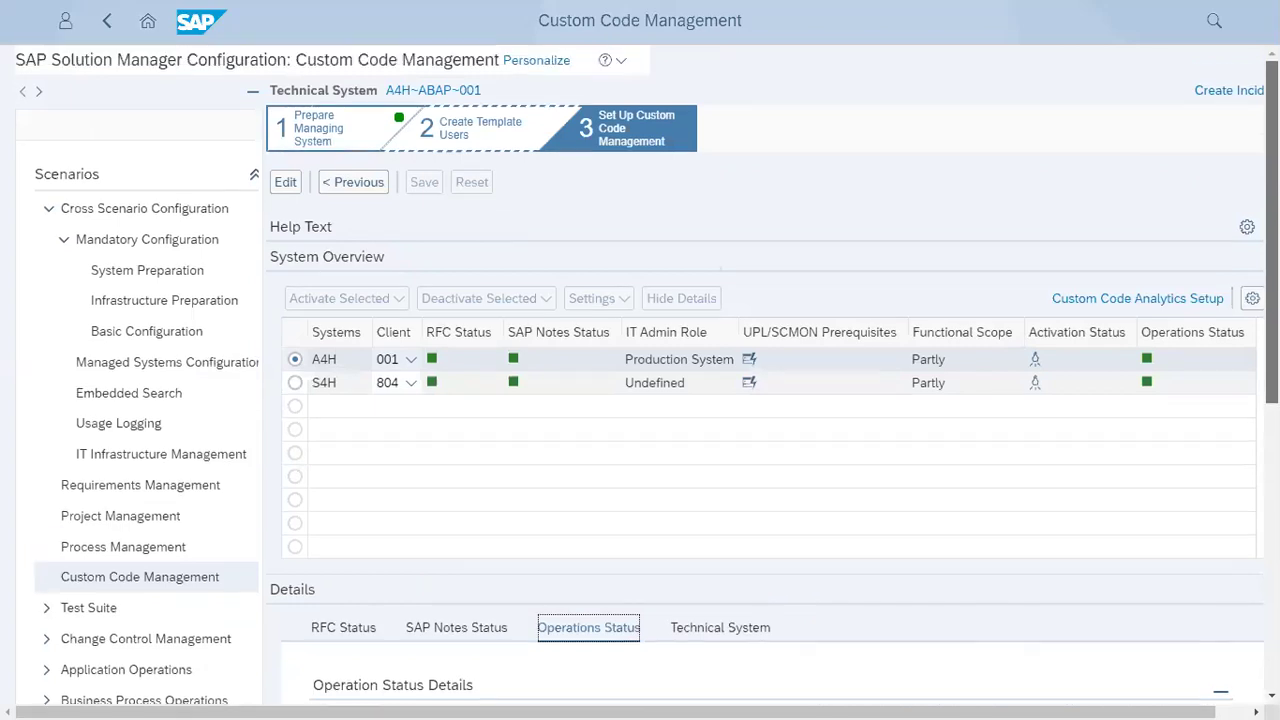
pyautogui.click(1268, 130)
pyautogui.click(1268, 132)
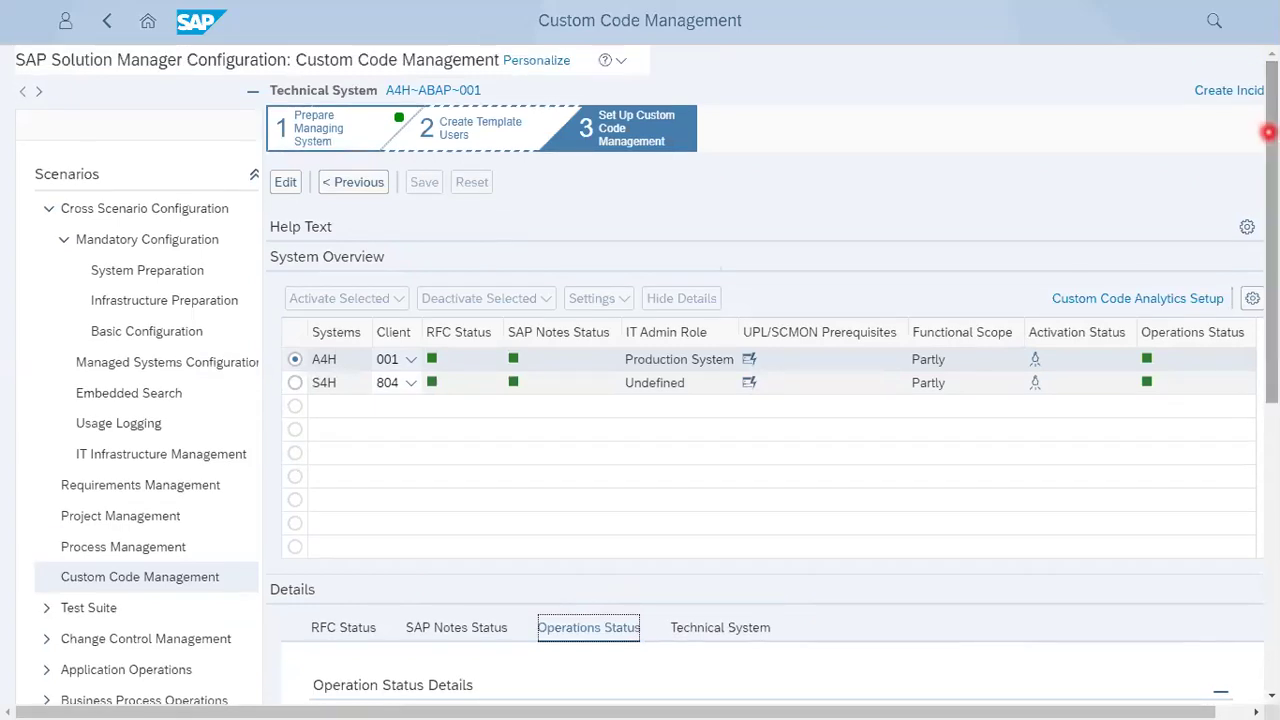